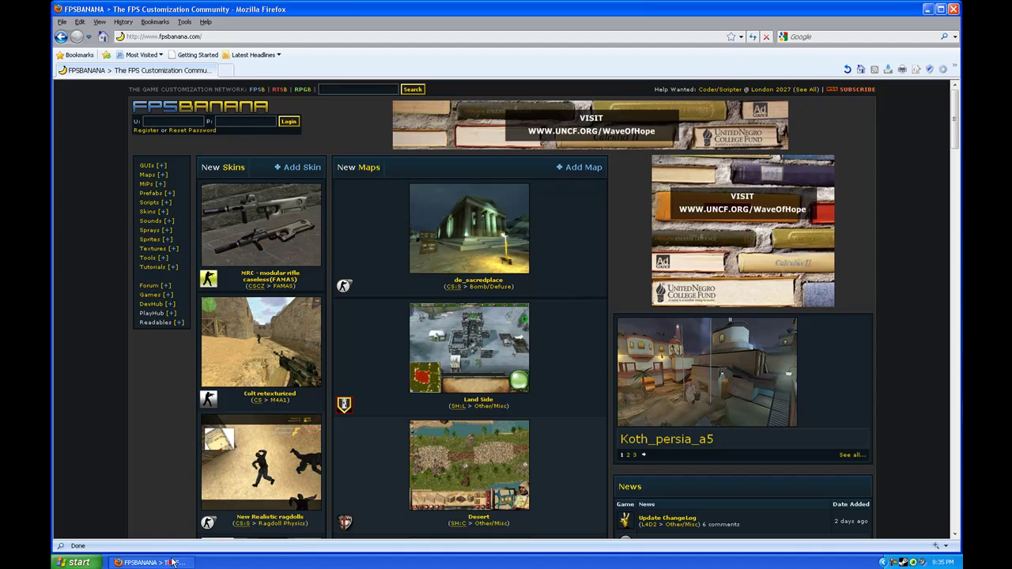
- Select the FPSBanana page address in Firefox and close the browser to the desktop
left_click(201, 36)
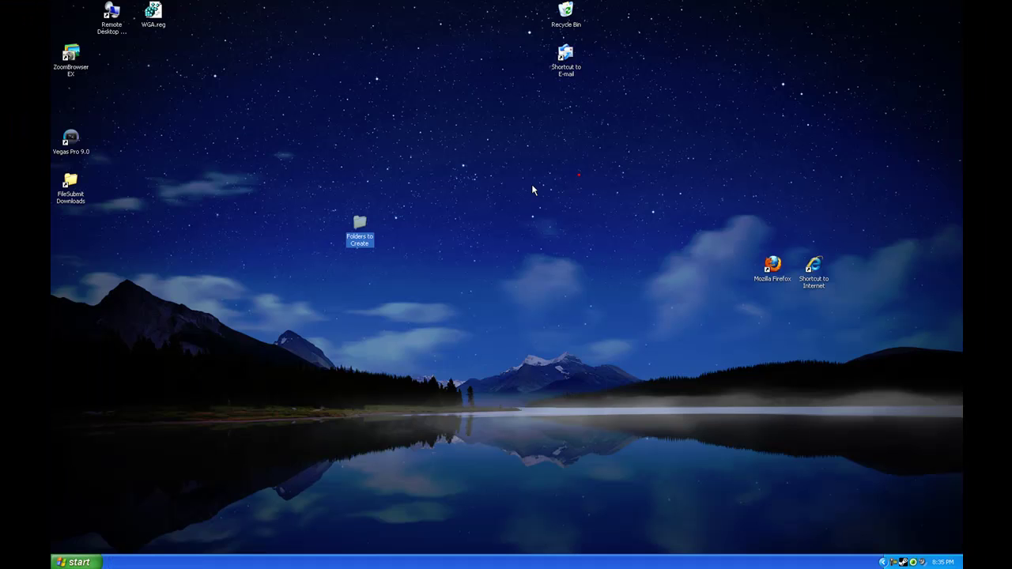
- Drag the Folders to Create desktop icon lower, then reselect it with a selection box
left_click(379, 210)
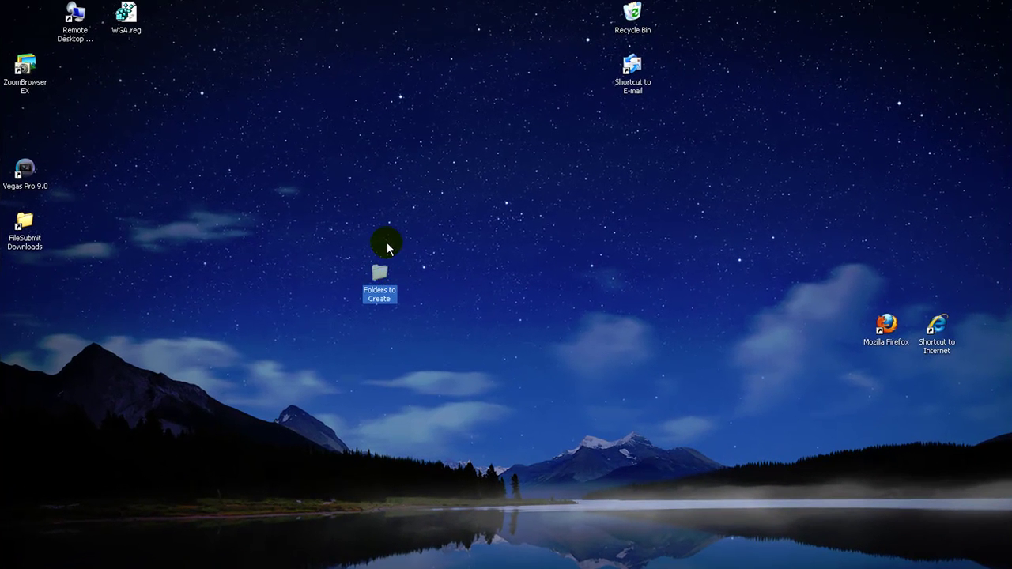
left_click(386, 244)
left_click_drag(377, 271, 379, 322)
left_click(360, 246)
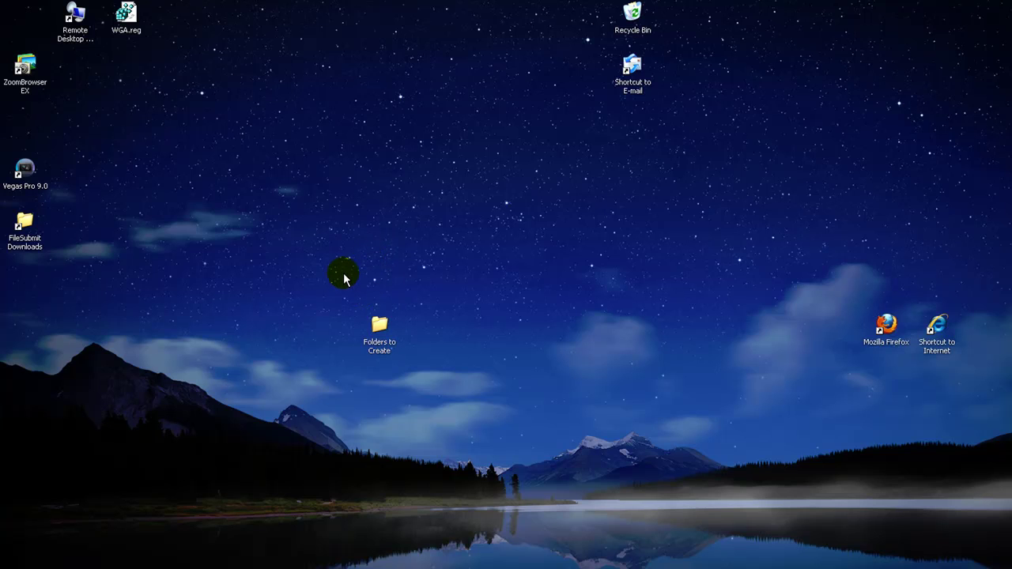
left_click(385, 352)
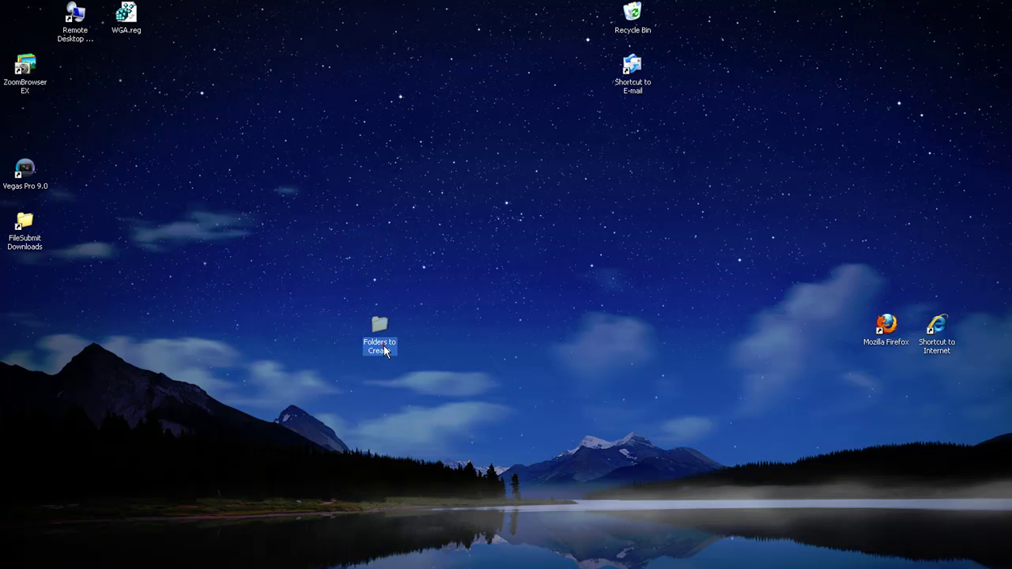
left_click(310, 339)
left_click(418, 345)
left_click(381, 353)
left_click(413, 340)
left_click_drag(330, 298, 440, 370)
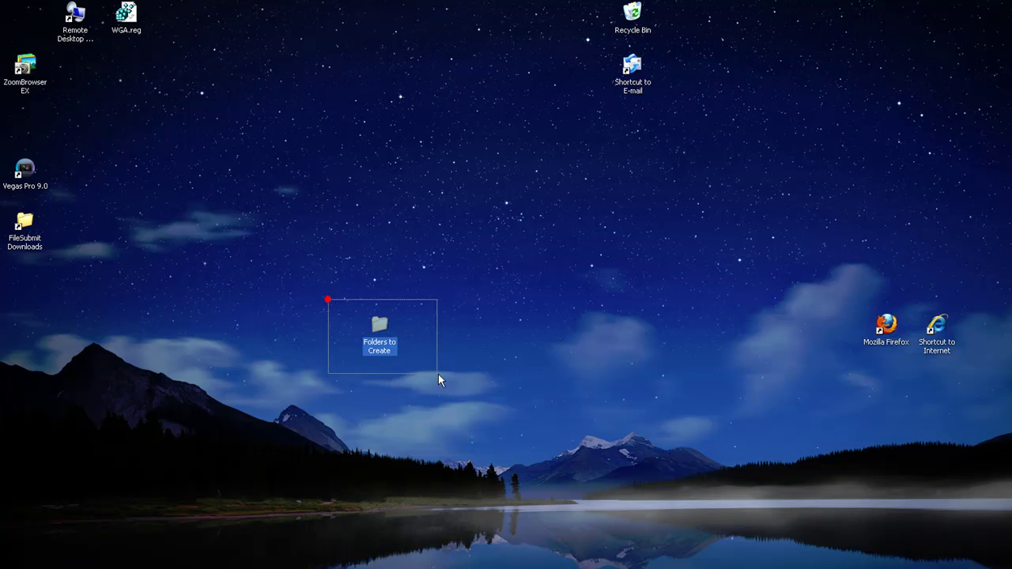
- Open Folders to Create, look through its six FOR folders, and open FOR WEAPONS
double_click(388, 356)
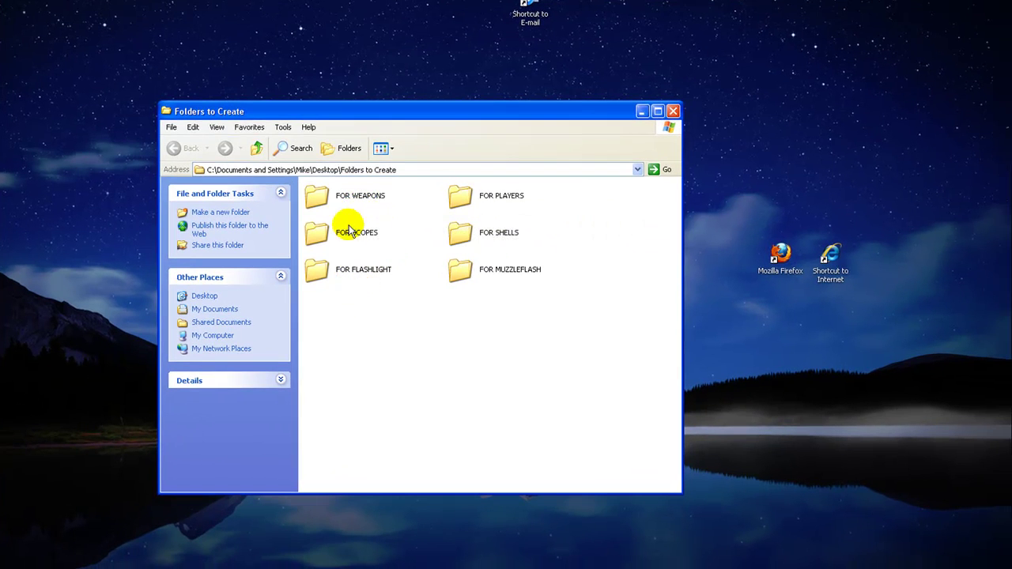
left_click(346, 199)
key("Right")
left_click(367, 234)
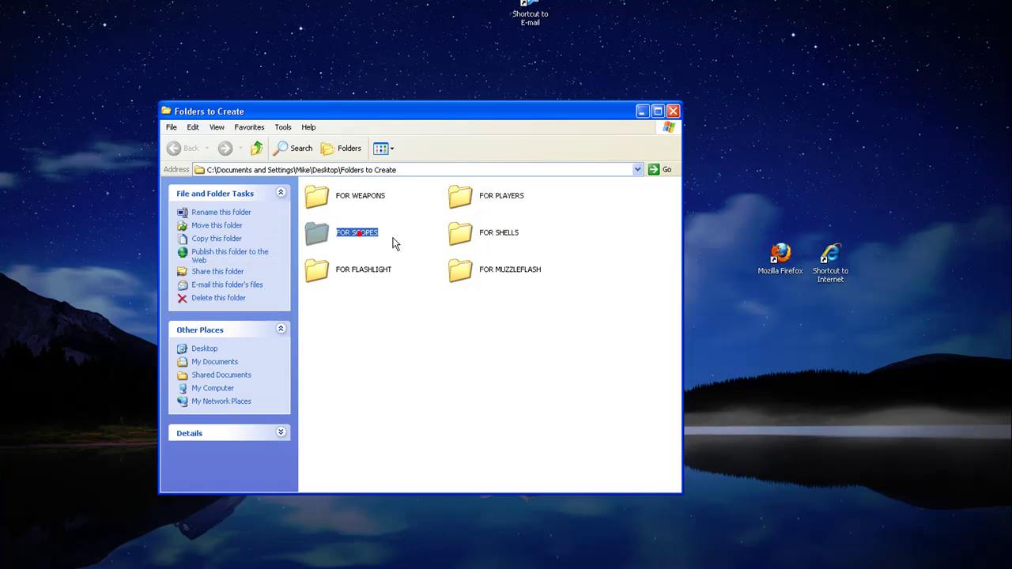
left_click(506, 236)
left_click(489, 271)
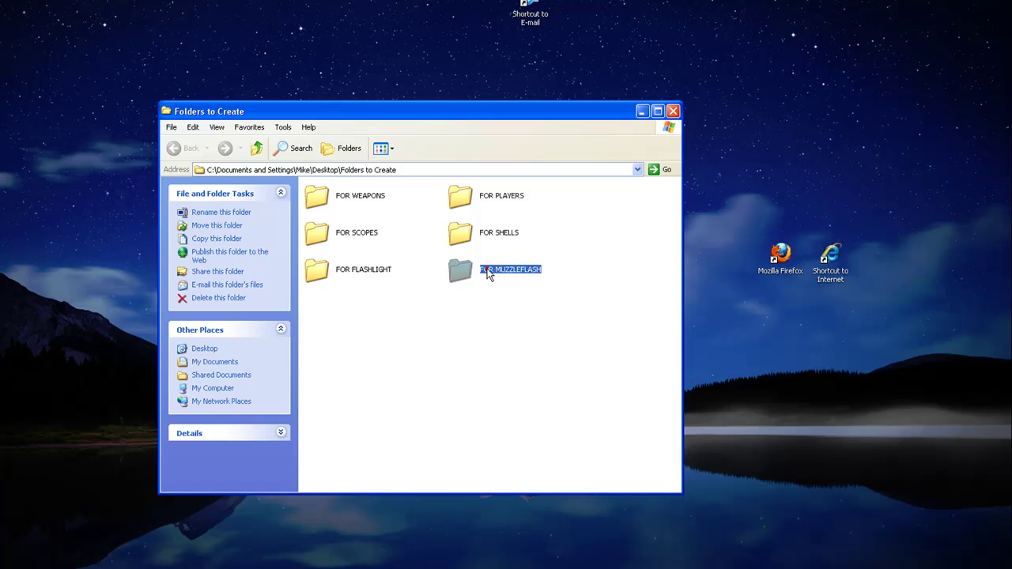
left_click(446, 320)
double_click(354, 197)
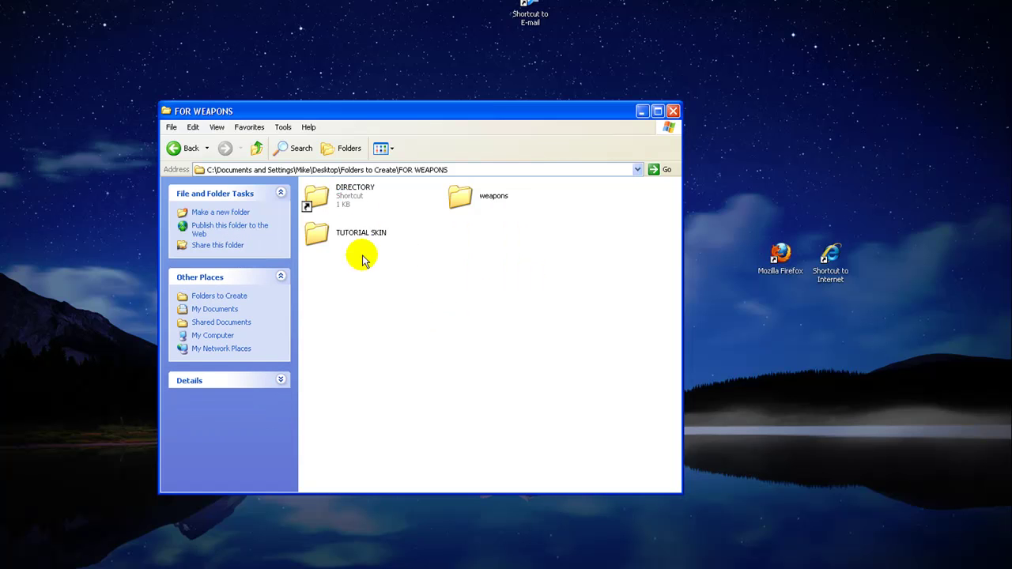
- Explore the DIRECTORY shortcut to open cstrike\materials\models in a second window
right_click(333, 200)
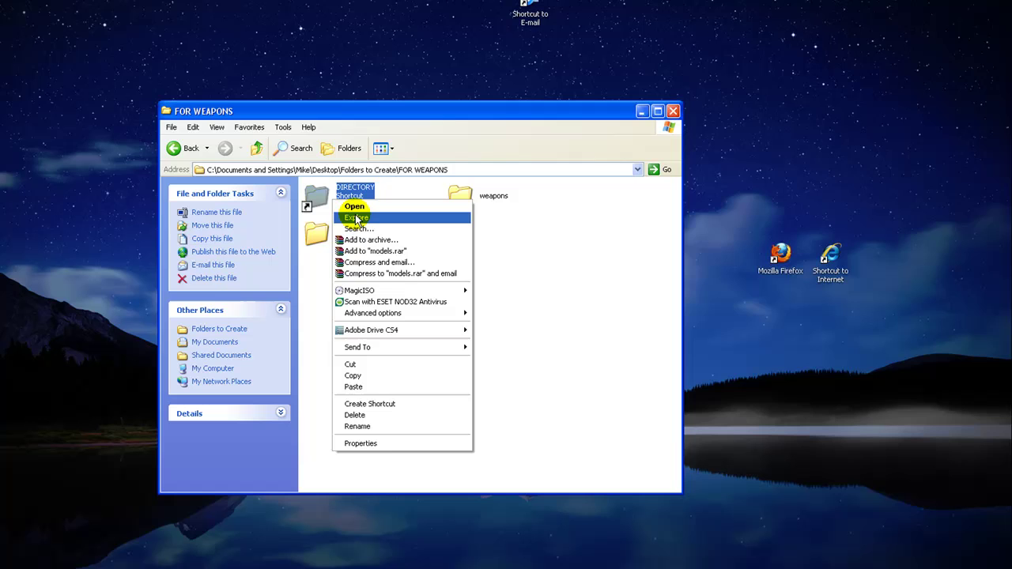
left_click(357, 218)
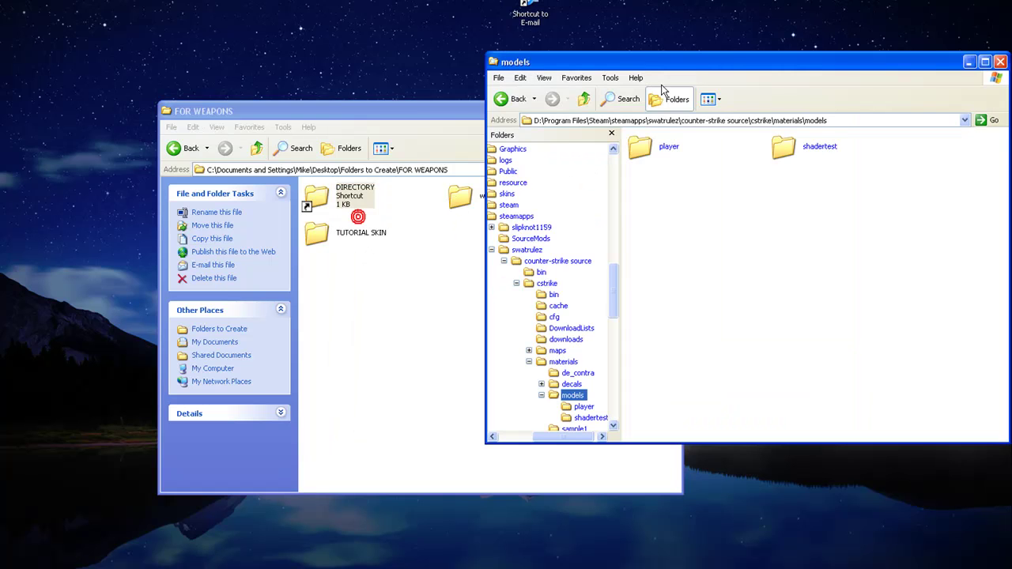
left_click(372, 99)
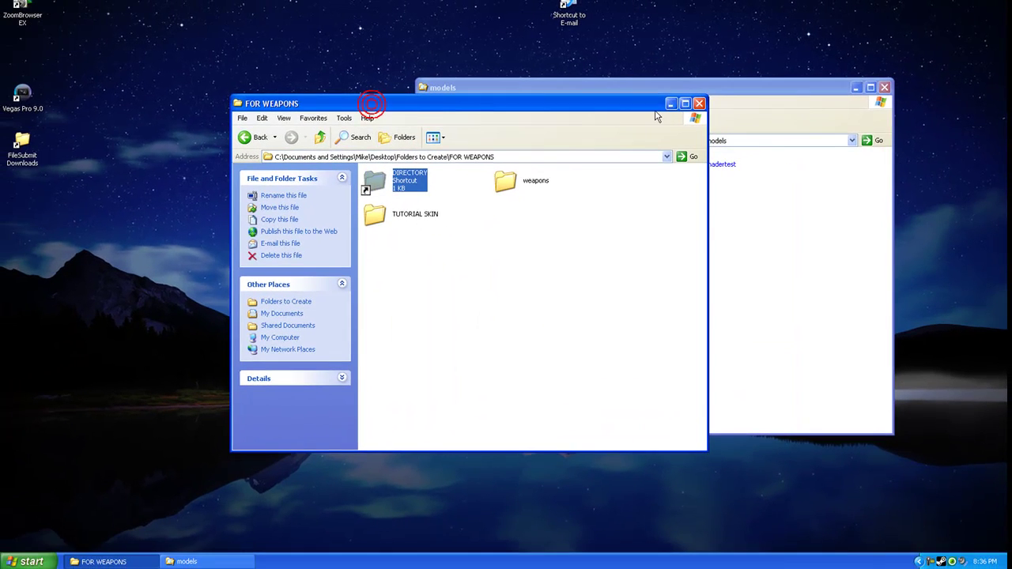
left_click(671, 103)
left_click_drag(606, 87, 416, 87)
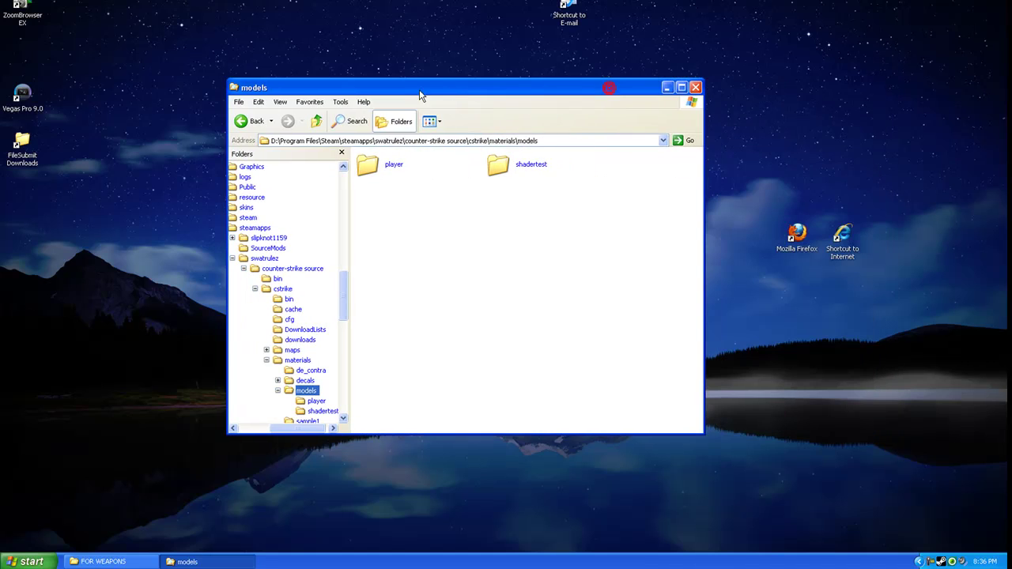
- Highlight the models folder path and arrange the models and FOR WEAPONS windows side by side
left_click(381, 139)
left_click(338, 140)
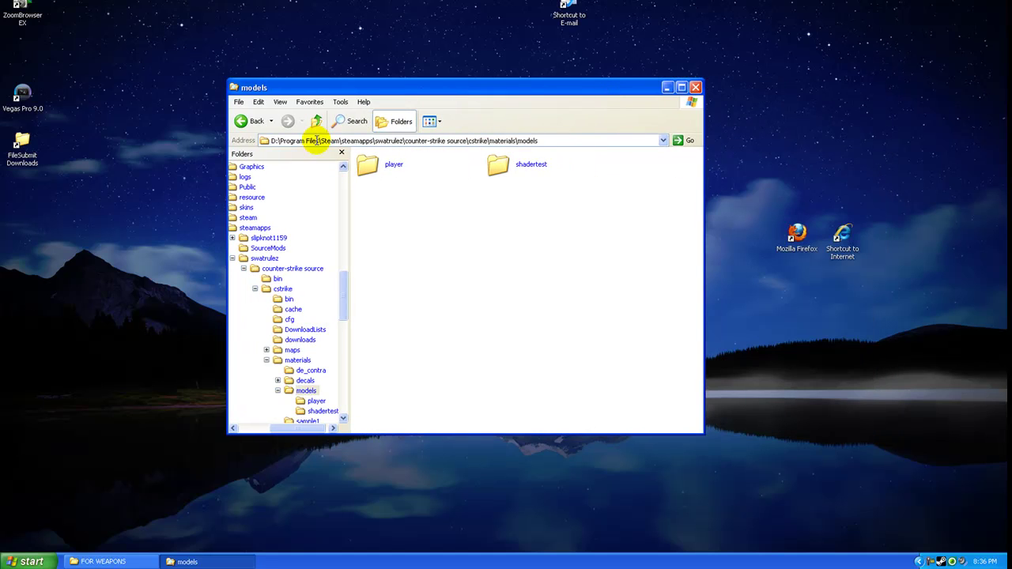
left_click_drag(271, 140, 332, 140)
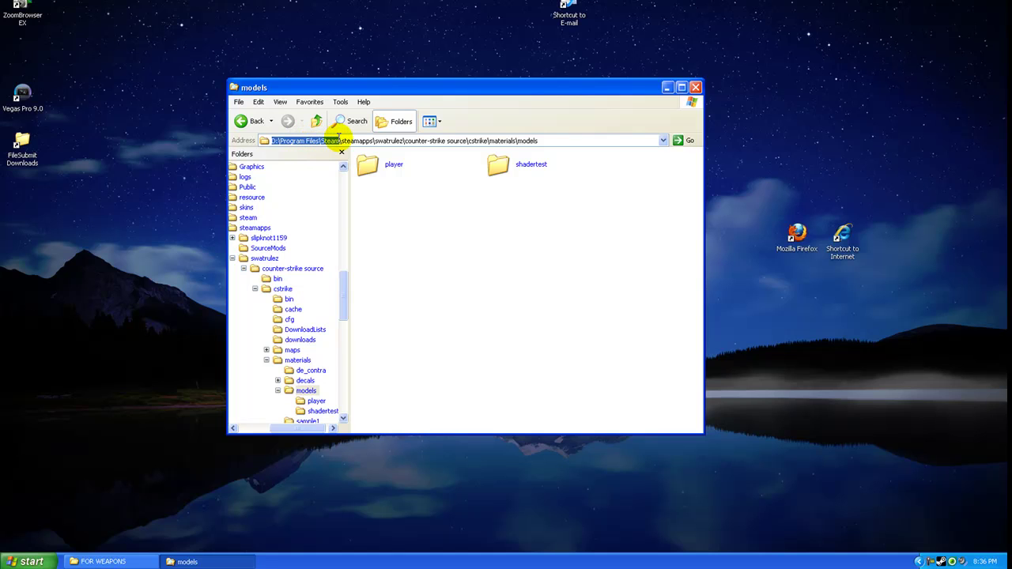
left_click_drag(341, 140, 391, 140)
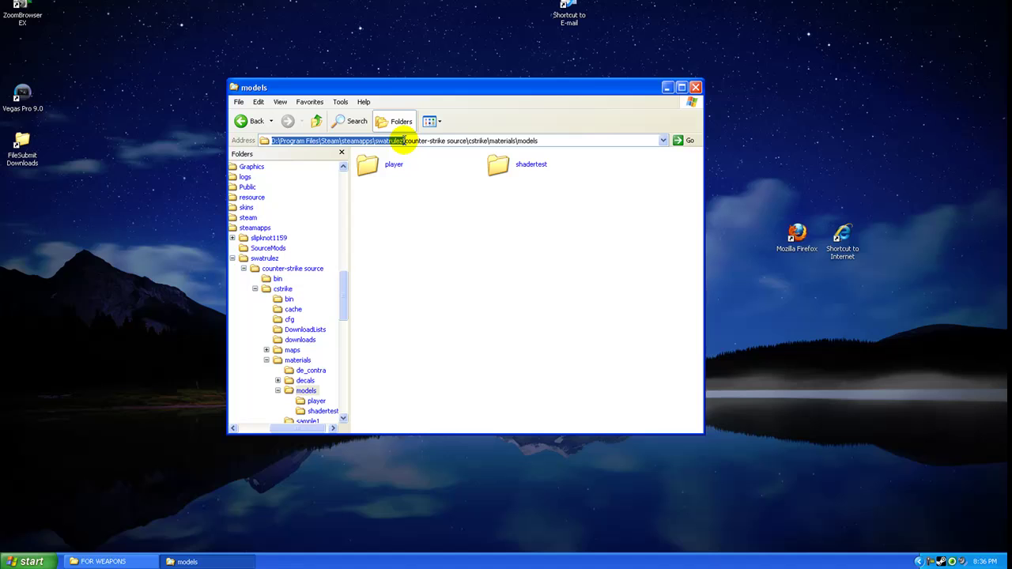
left_click_drag(404, 141, 554, 138)
mouse_move(376, 88)
left_mouse_down()
mouse_move(572, 89)
mouse_move(543, 87)
left_mouse_up()
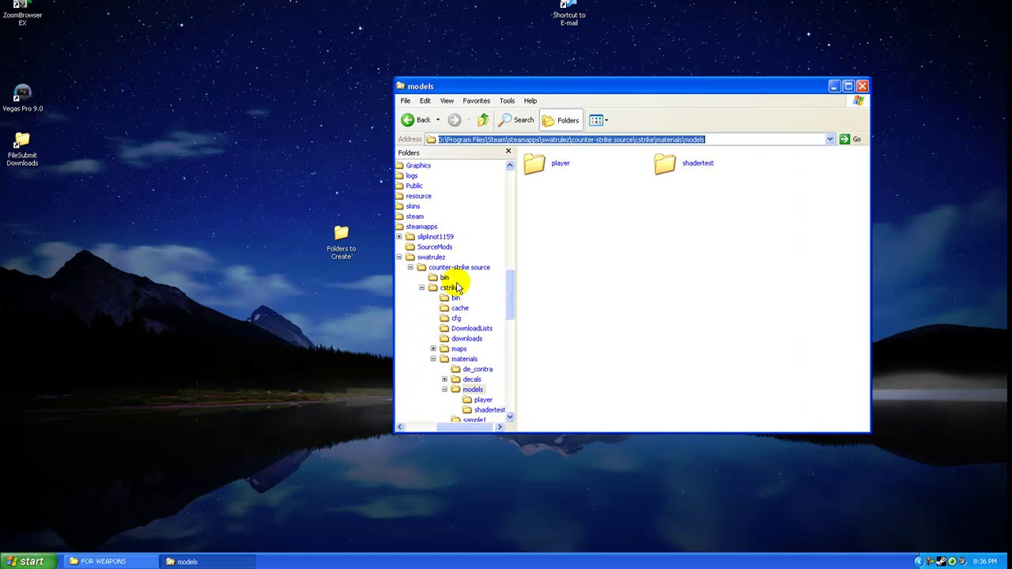
left_click(133, 565)
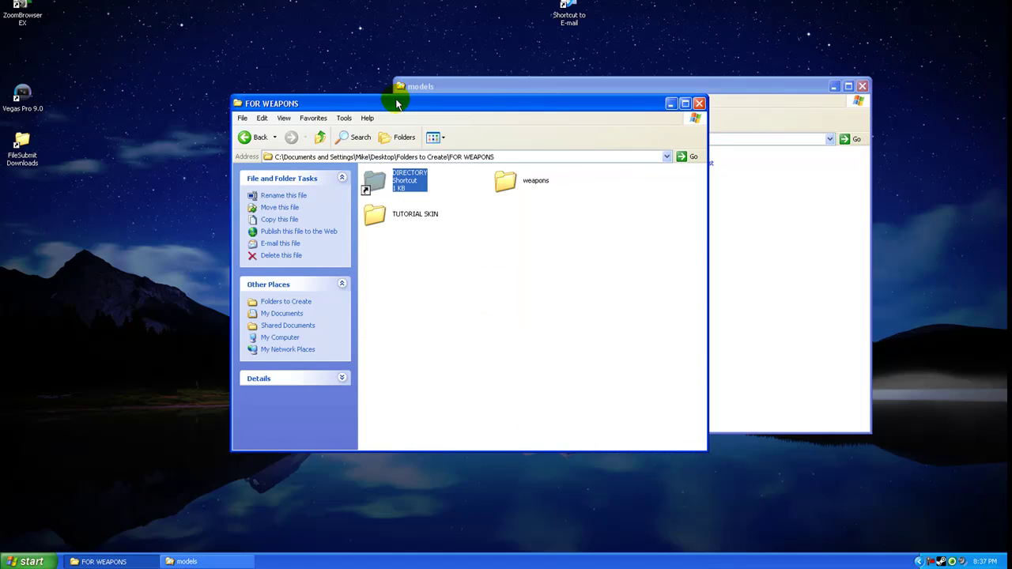
mouse_move(398, 103)
left_mouse_down()
mouse_move(305, 195)
mouse_move(241, 209)
left_mouse_up()
- Copy the weapons skin folder into the game's models folder
left_click(353, 378)
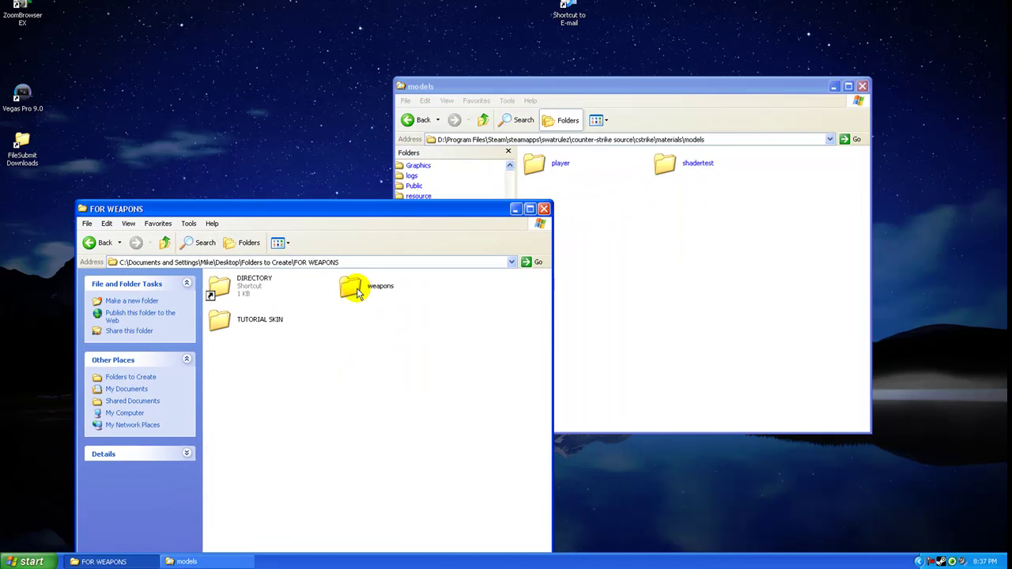
left_click(351, 289)
left_click(363, 316)
left_click(355, 294)
left_click_drag(355, 295, 598, 280)
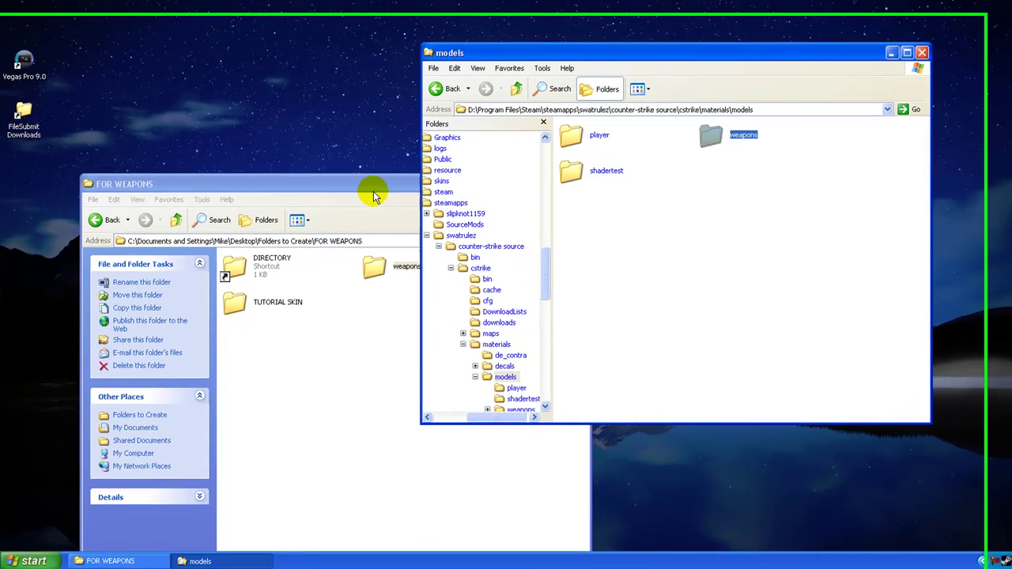
left_click_drag(373, 191, 285, 139)
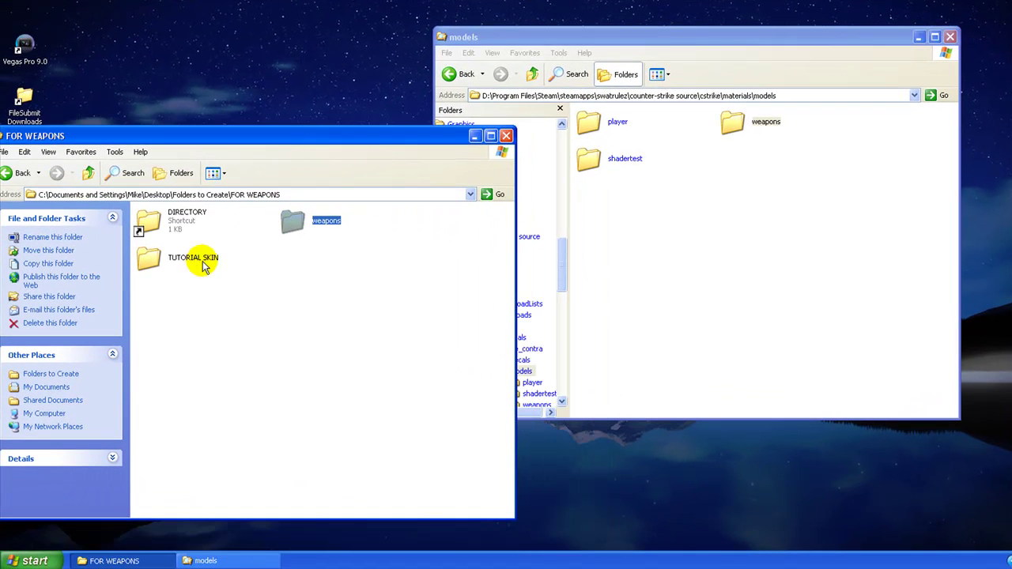
- Open TUTORIAL SKIN's v_models and the game's weapons\v_models folders side by side
double_click(180, 260)
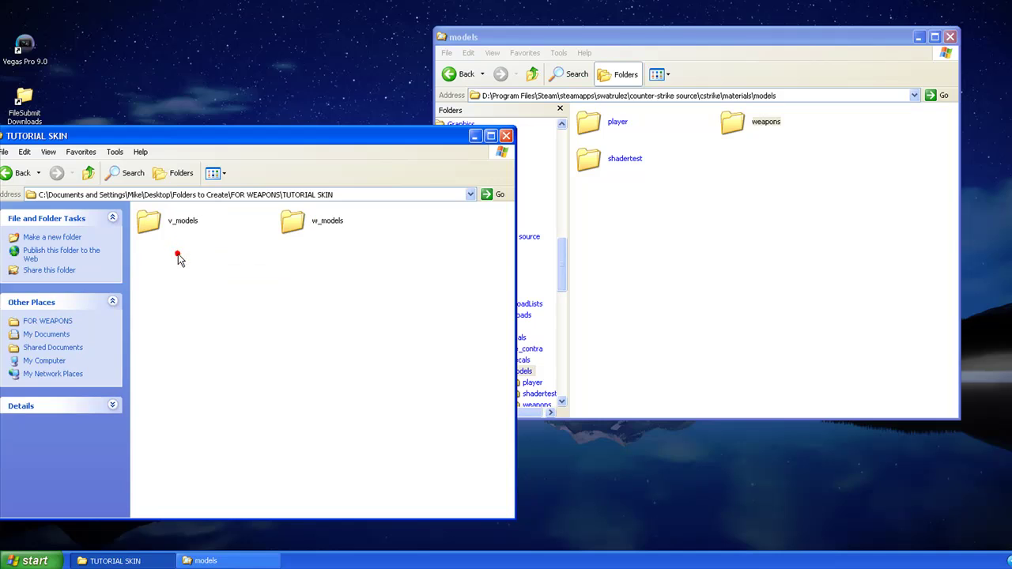
left_click(182, 222)
left_click(250, 260)
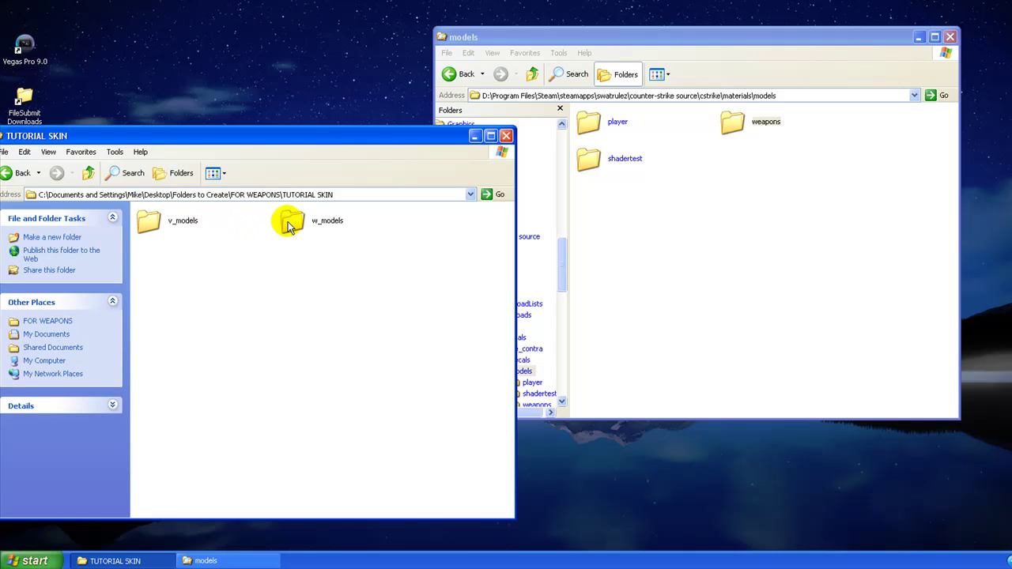
double_click(732, 121)
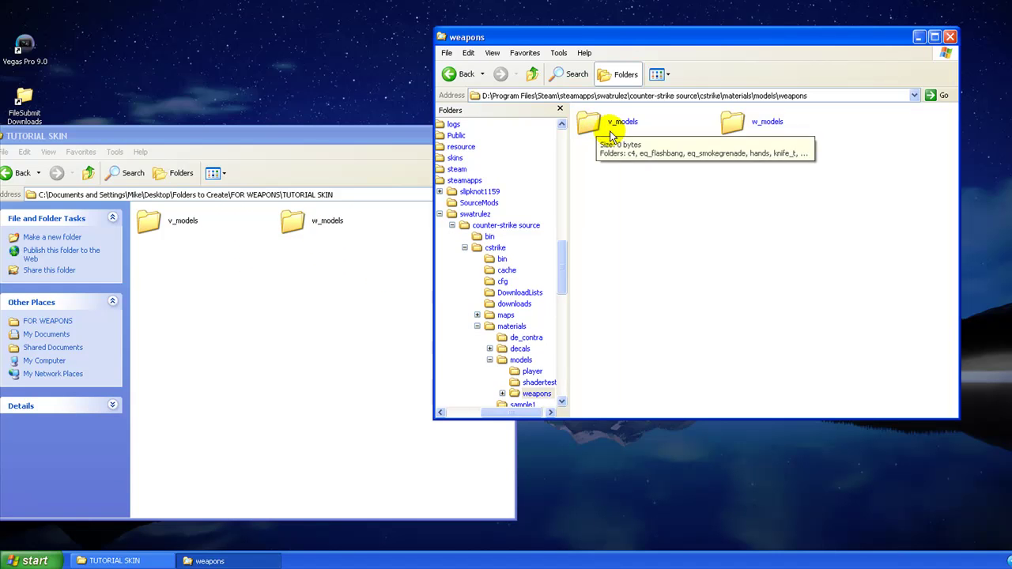
double_click(166, 225)
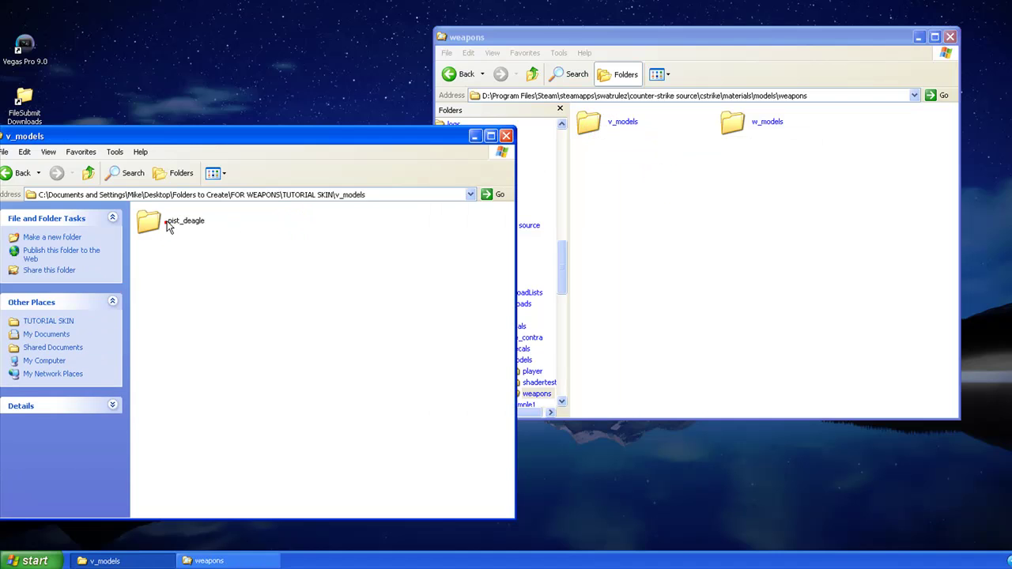
double_click(613, 123)
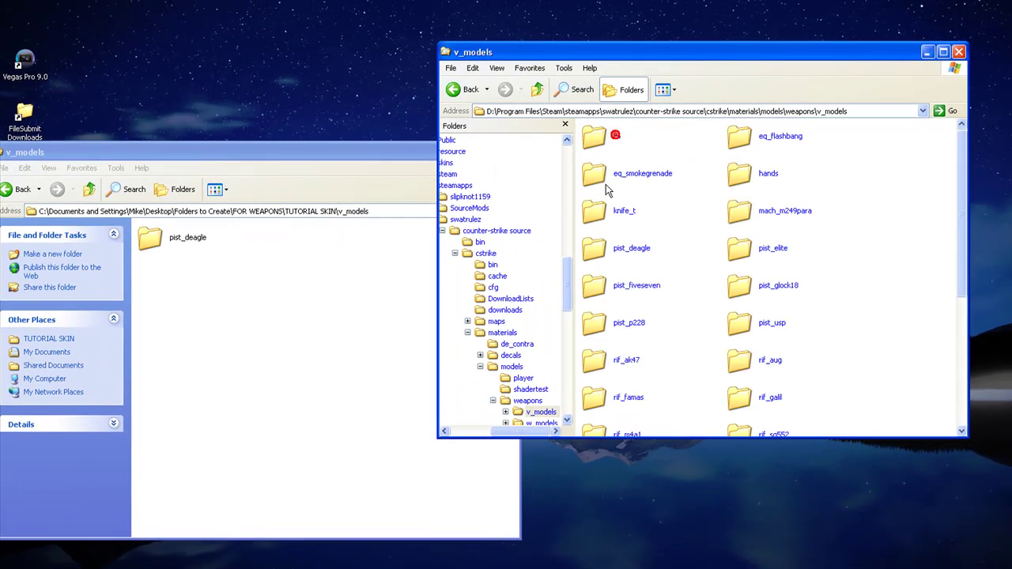
scroll(656, 198, "down", 3)
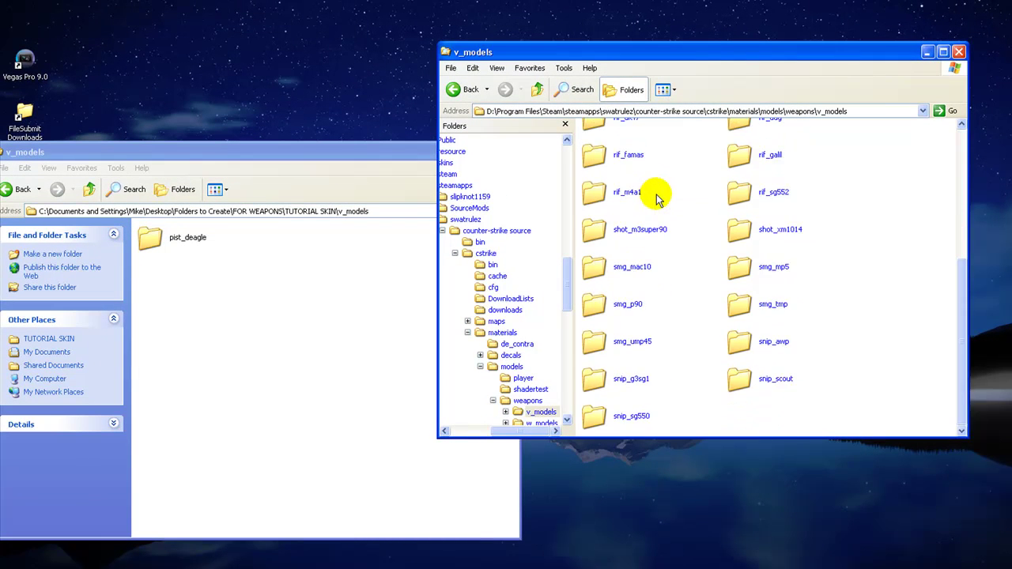
scroll(650, 219, "up", 5)
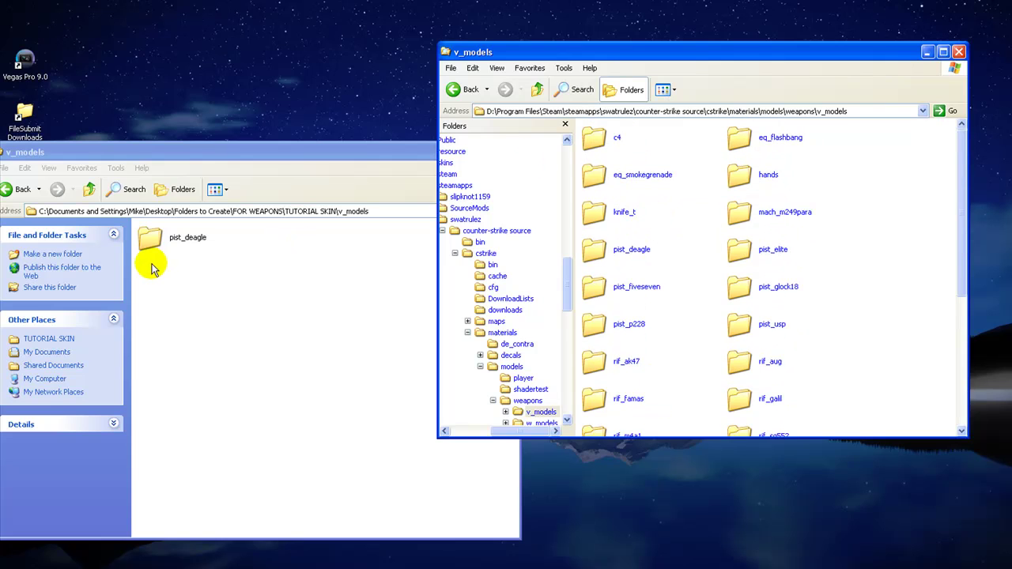
left_click(184, 255)
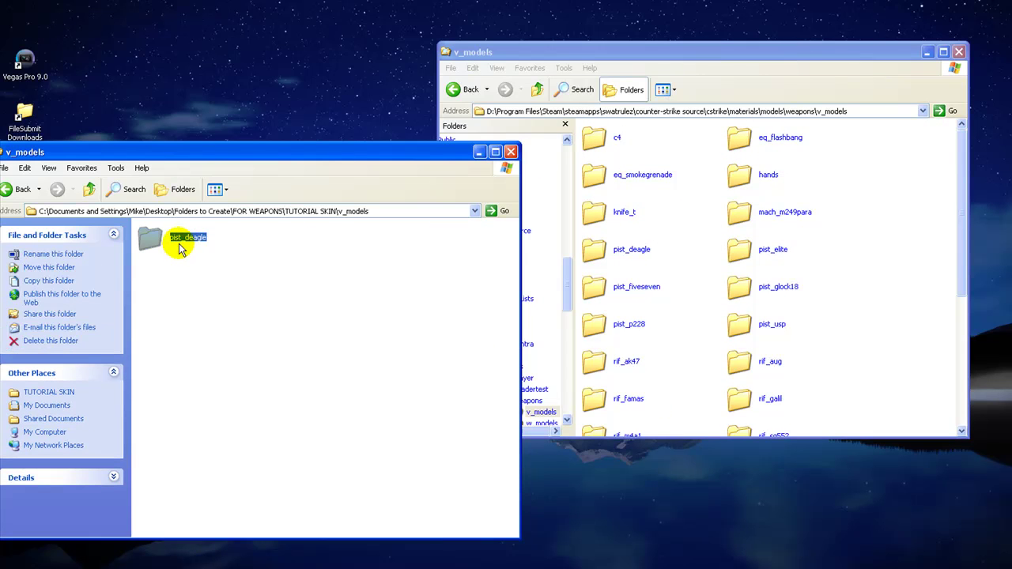
- Copy pist_deagle into the game's v_models, replacing the existing one, and return to TUTORIAL SKIN
left_click_drag(171, 238, 837, 289)
left_click(542, 267)
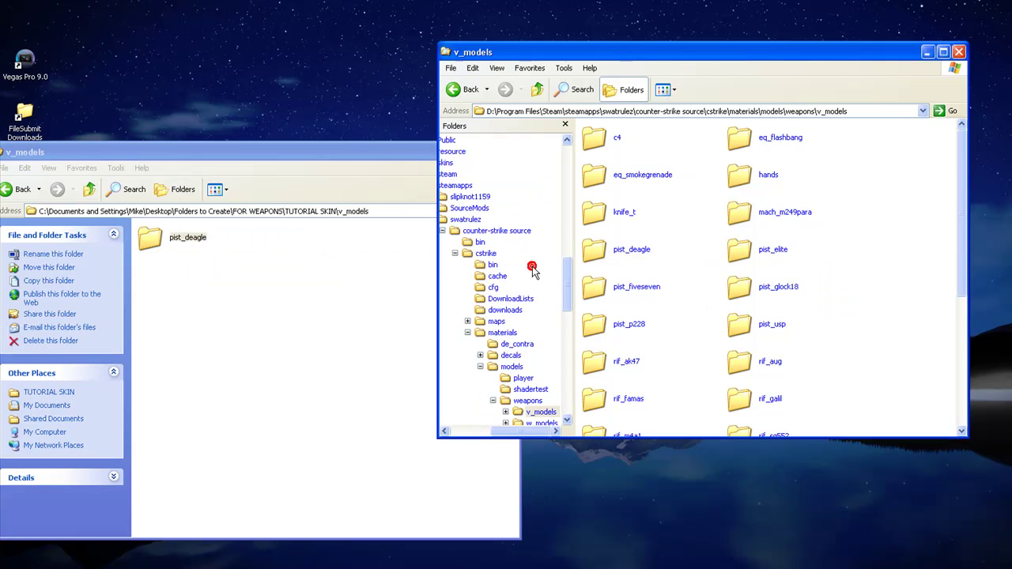
left_click(342, 278)
left_click(16, 189)
left_click_drag(178, 238, 320, 243)
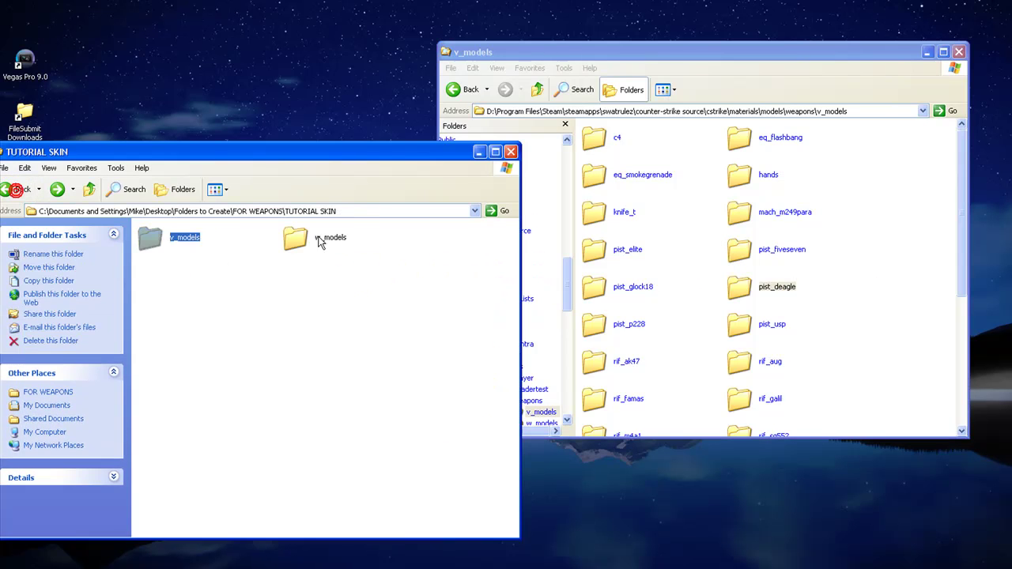
- Open the skin's w_models folder and the game's weapons\w_models folder
double_click(320, 239)
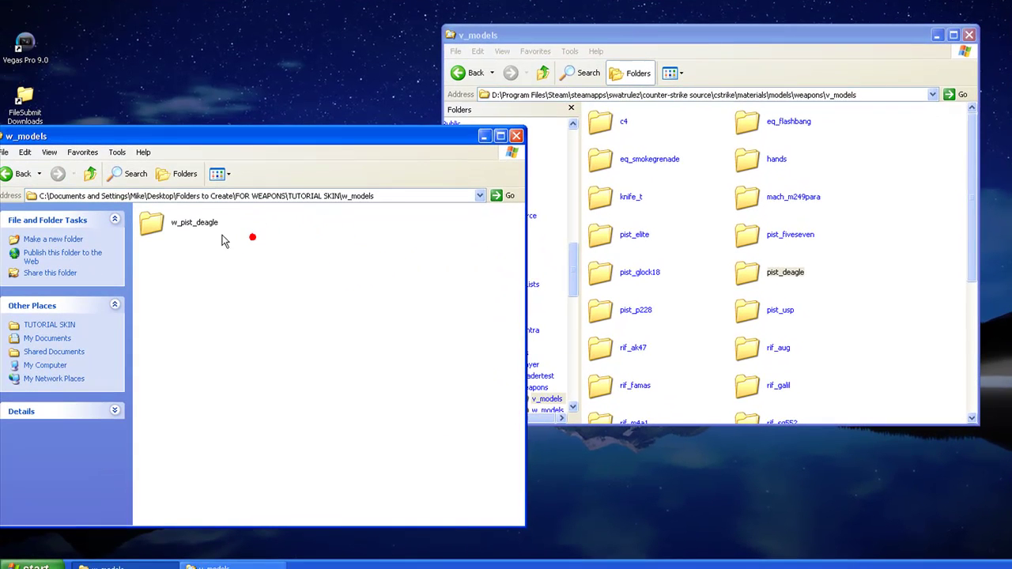
mouse_move(194, 224)
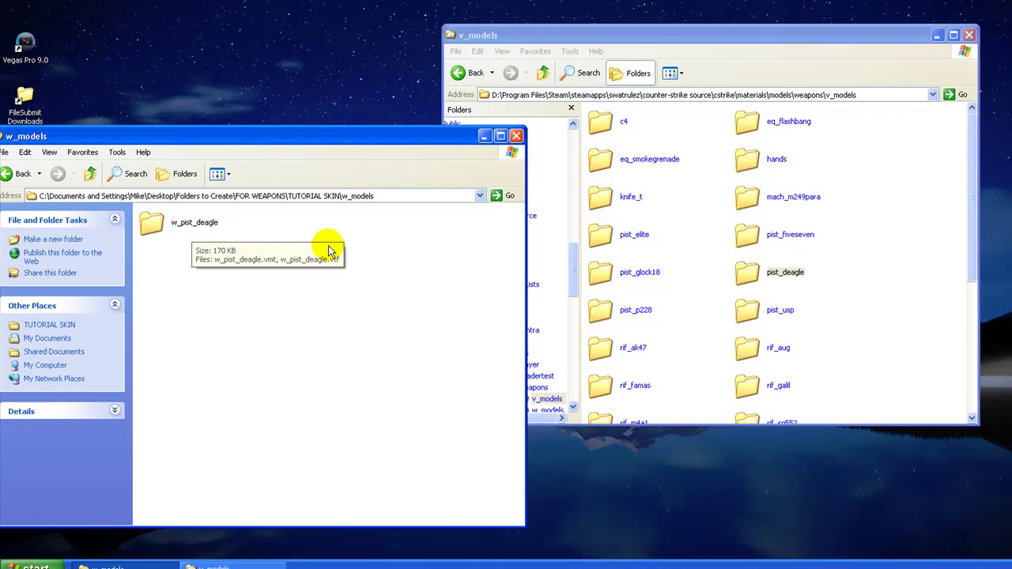
left_click(877, 206)
left_click(468, 73)
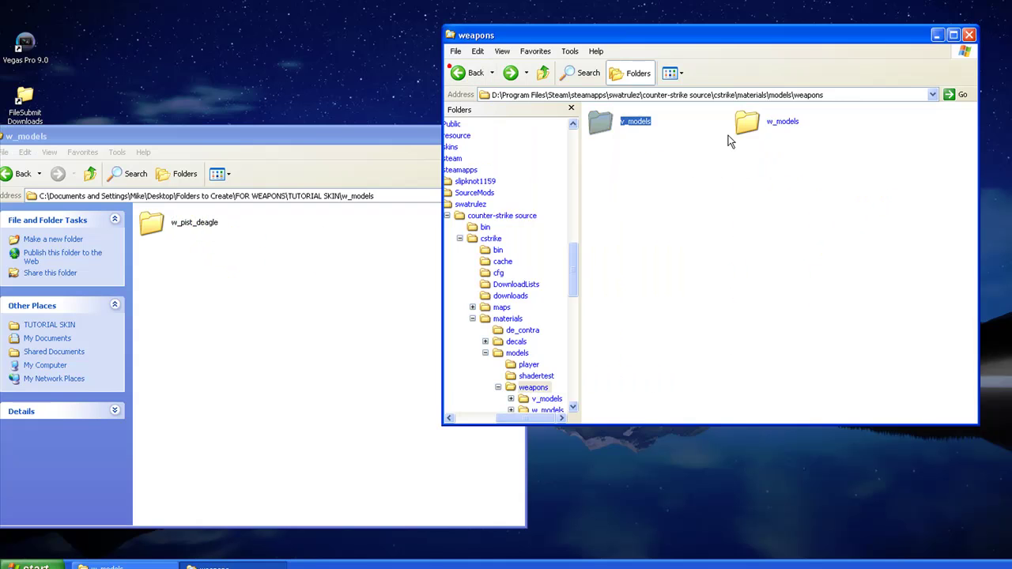
double_click(746, 123)
left_click(258, 297)
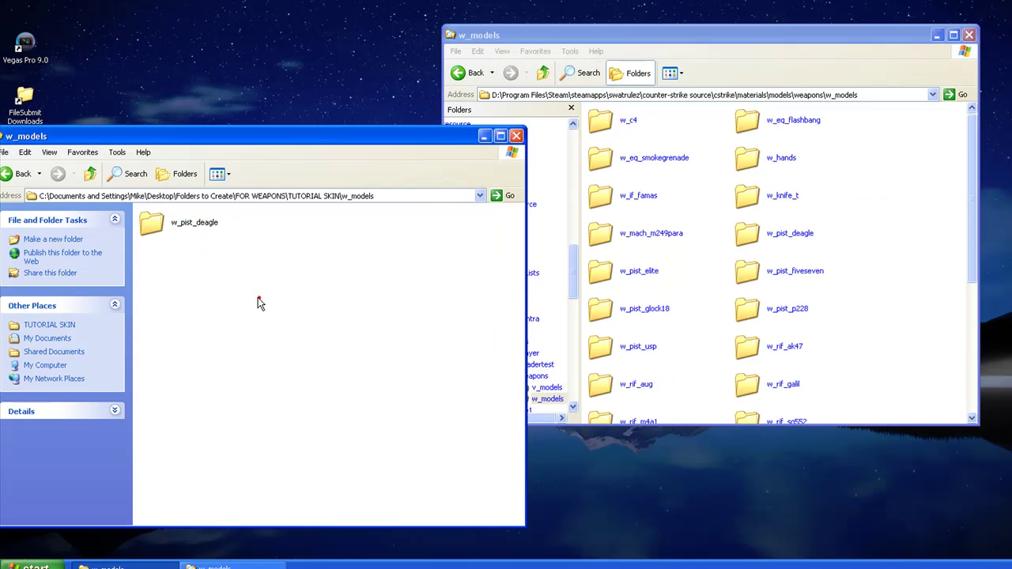
- Copy w_pist_deagle into the game's w_models, replacing the existing copy
left_click(190, 229)
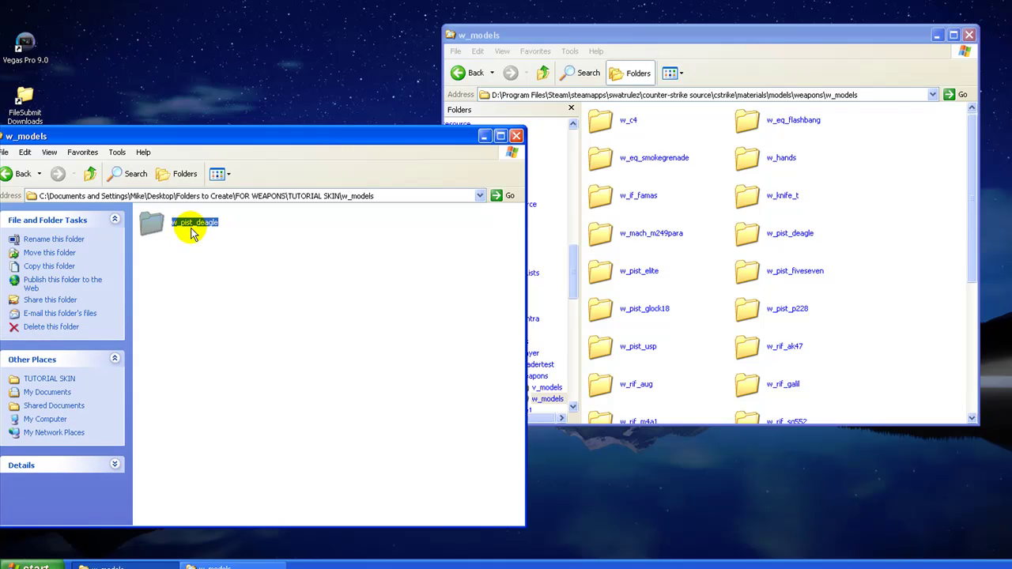
mouse_move(177, 225)
left_mouse_down()
mouse_move(366, 273)
mouse_move(854, 279)
left_mouse_up()
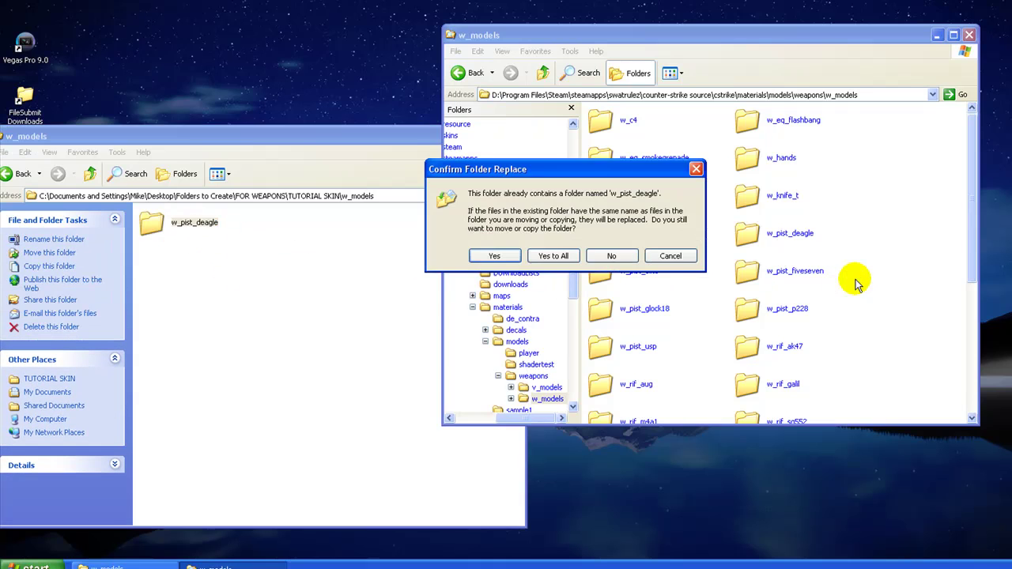
left_click(492, 255)
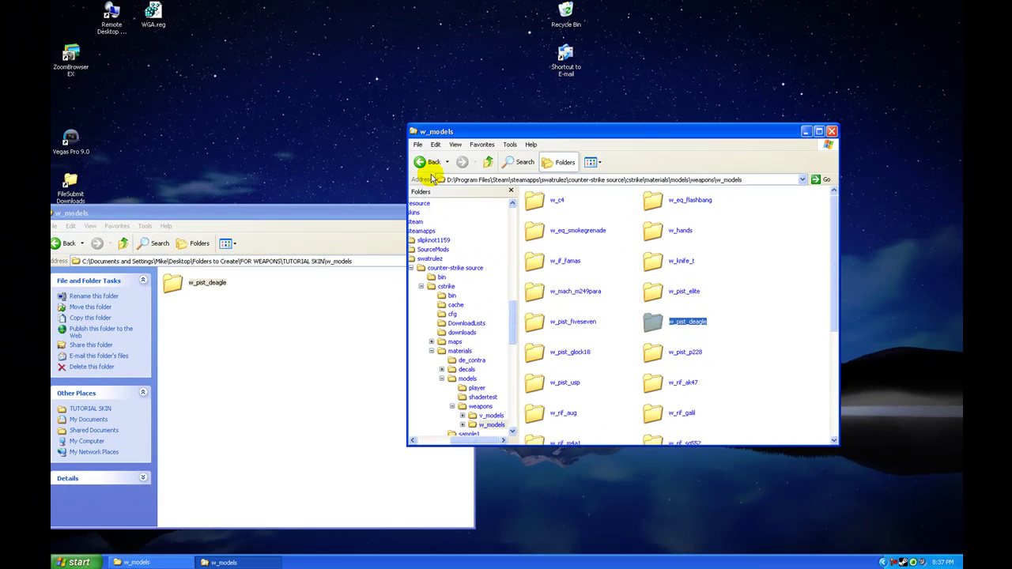
- Step both windows back a level and close the skin folder window
left_click(427, 164)
left_click(156, 215)
key("BackSpace")
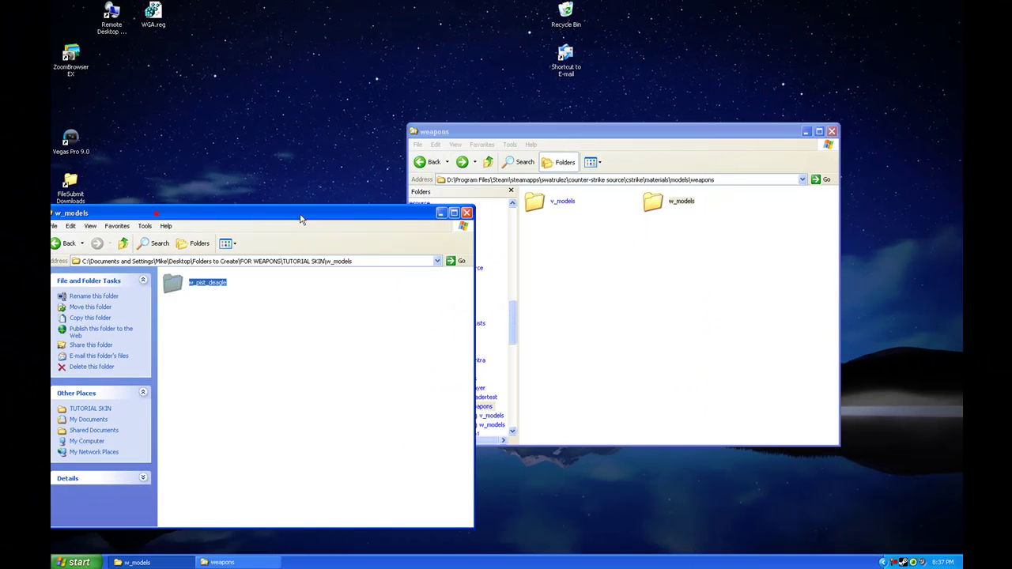
left_click(468, 213)
- Close the weapons window, open FOR PLAYERS, and explore its DIRECTORY shortcut to the game's player folder
left_click(831, 132)
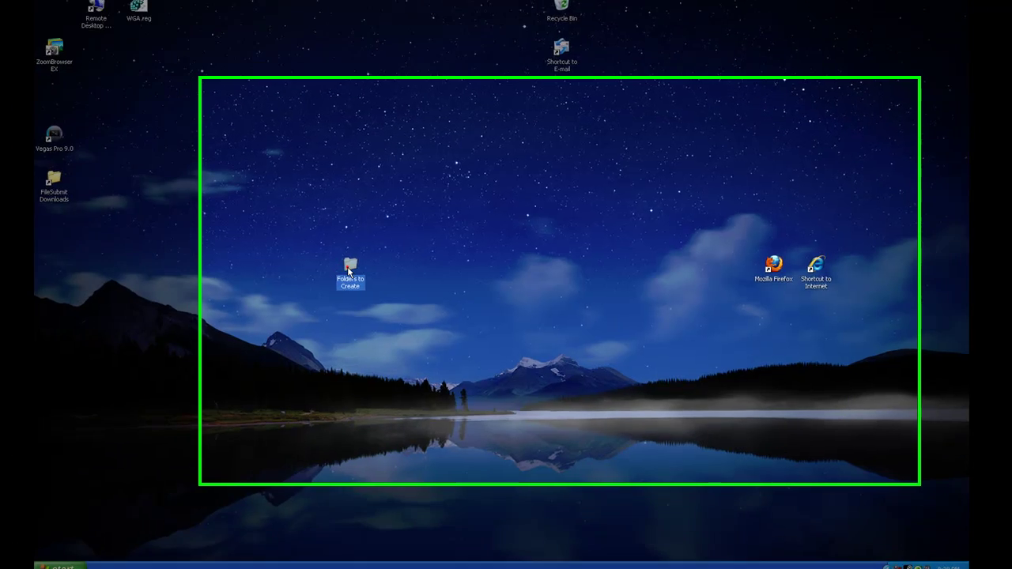
double_click(348, 267)
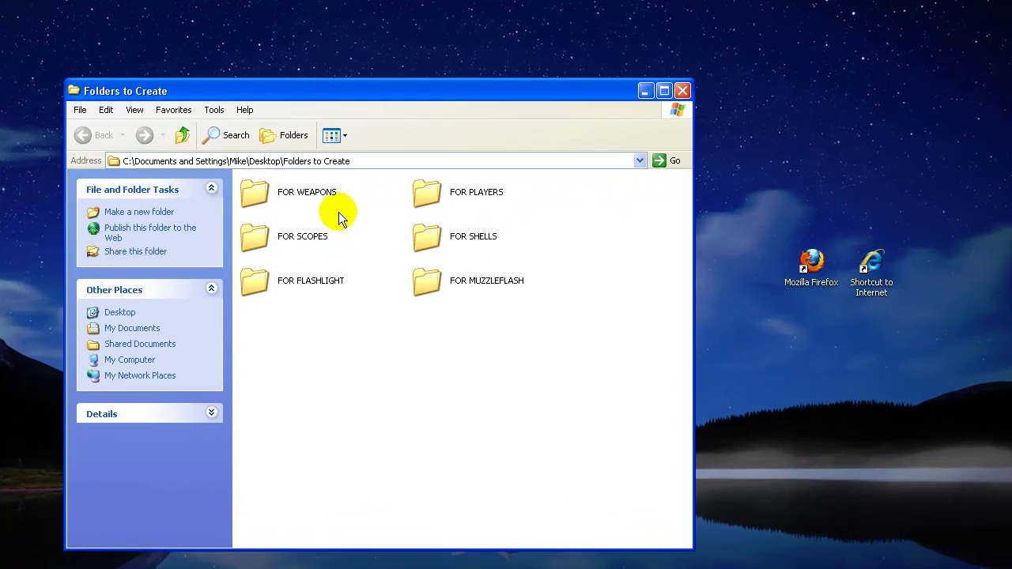
double_click(455, 192)
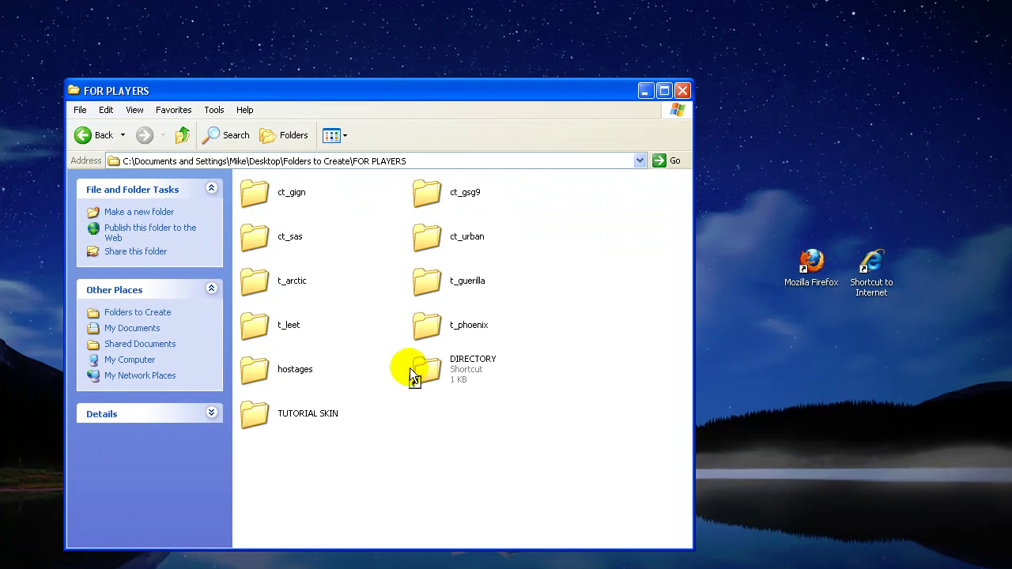
right_click(461, 368)
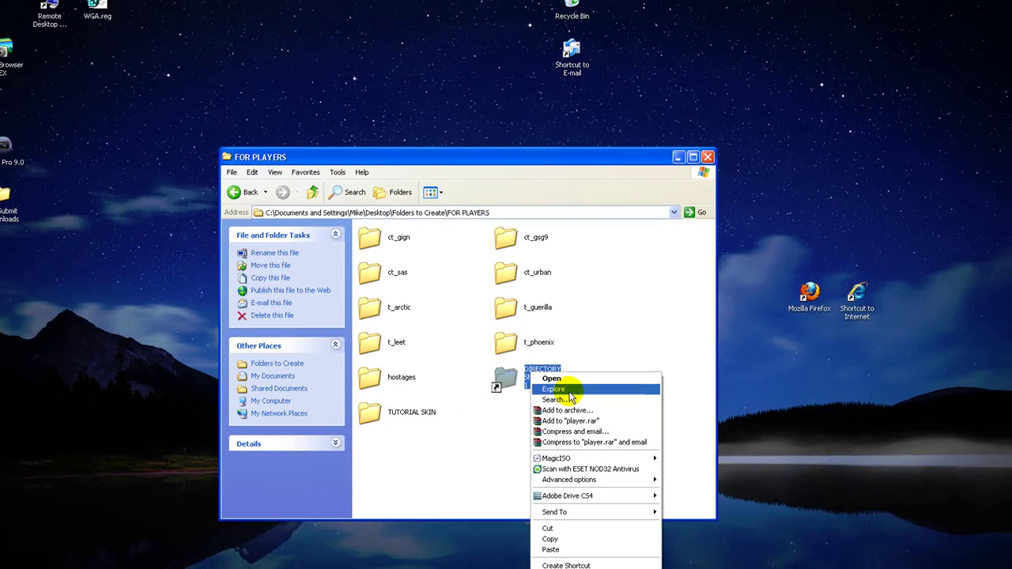
left_click(568, 390)
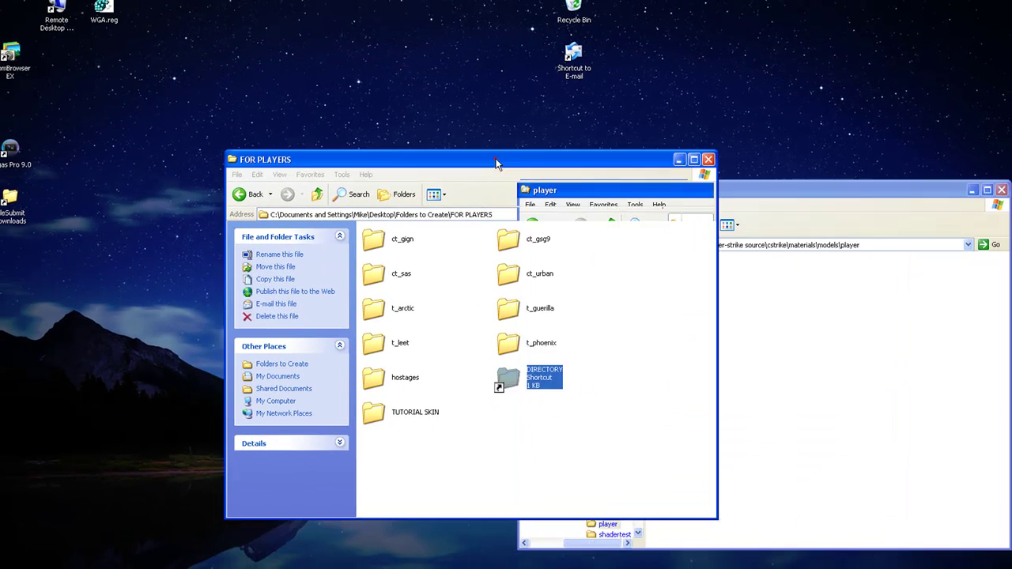
- Arrange the FOR PLAYERS and game player windows side by side, checking the game folder path
mouse_move(495, 163)
left_mouse_down()
mouse_move(271, 147)
mouse_move(289, 158)
left_mouse_up()
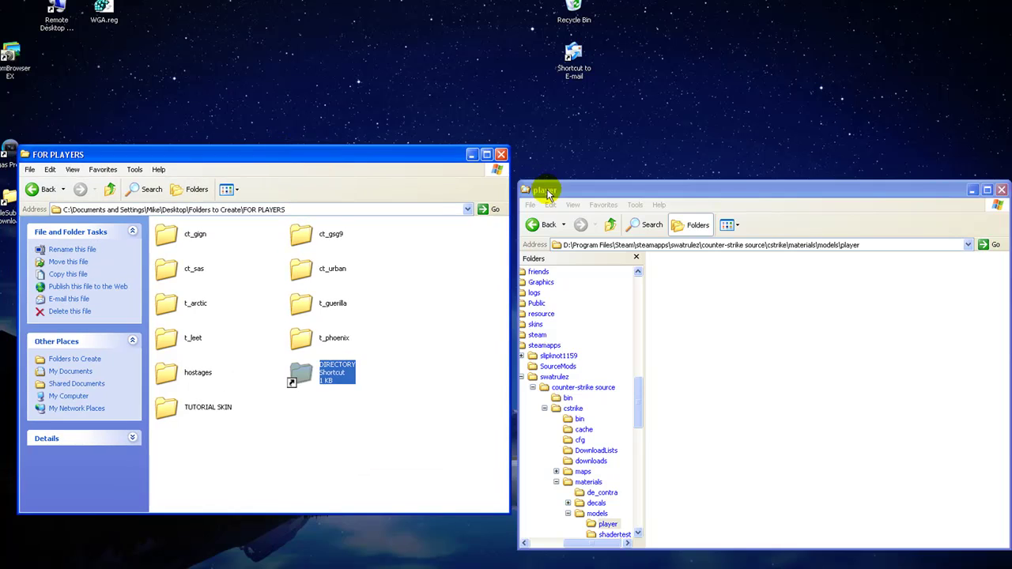
mouse_move(537, 191)
left_mouse_down()
mouse_move(282, 148)
mouse_move(450, 115)
left_mouse_up()
left_click(482, 169)
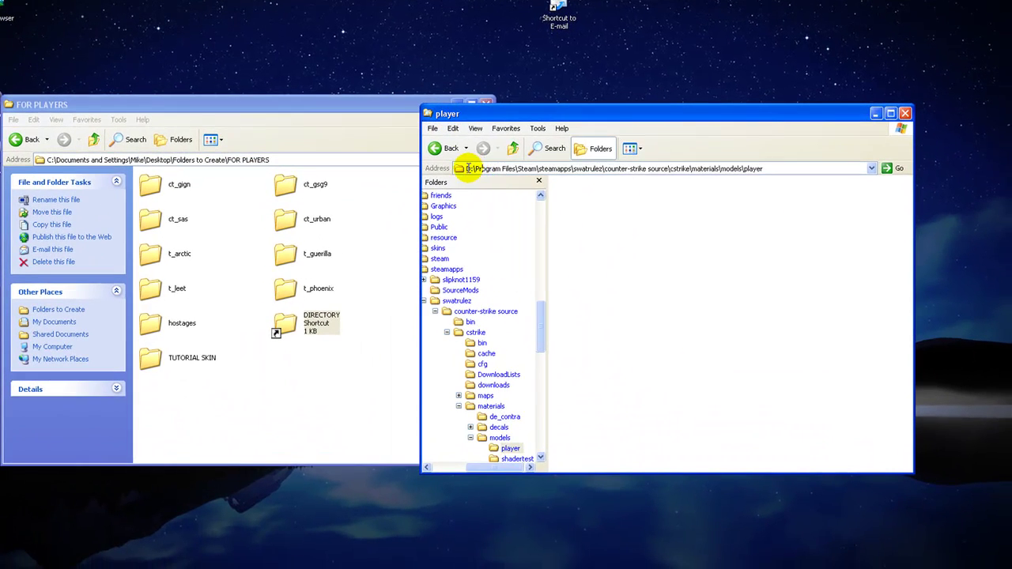
left_click_drag(468, 168, 585, 169)
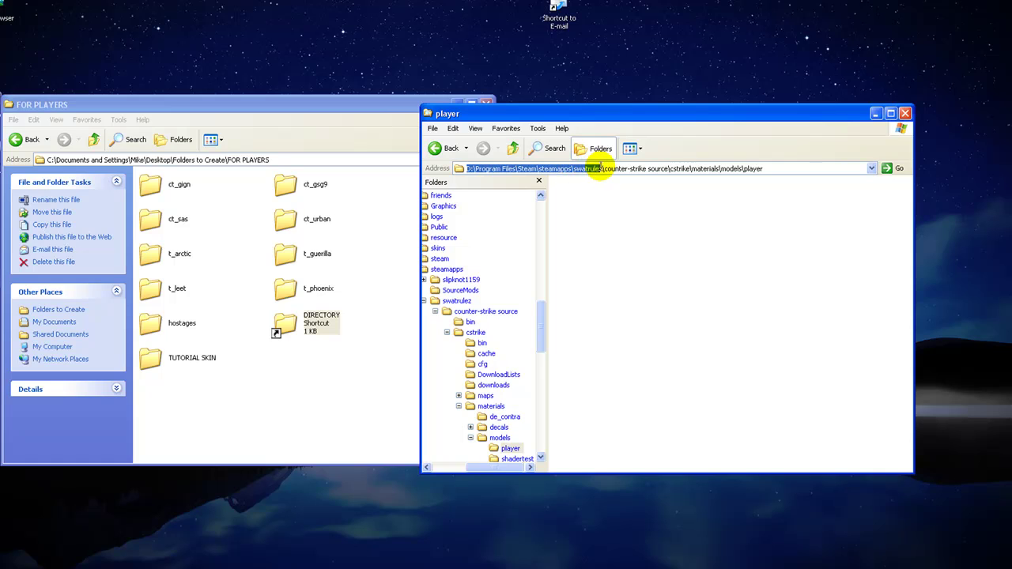
left_click_drag(604, 168, 768, 166)
left_click(778, 247)
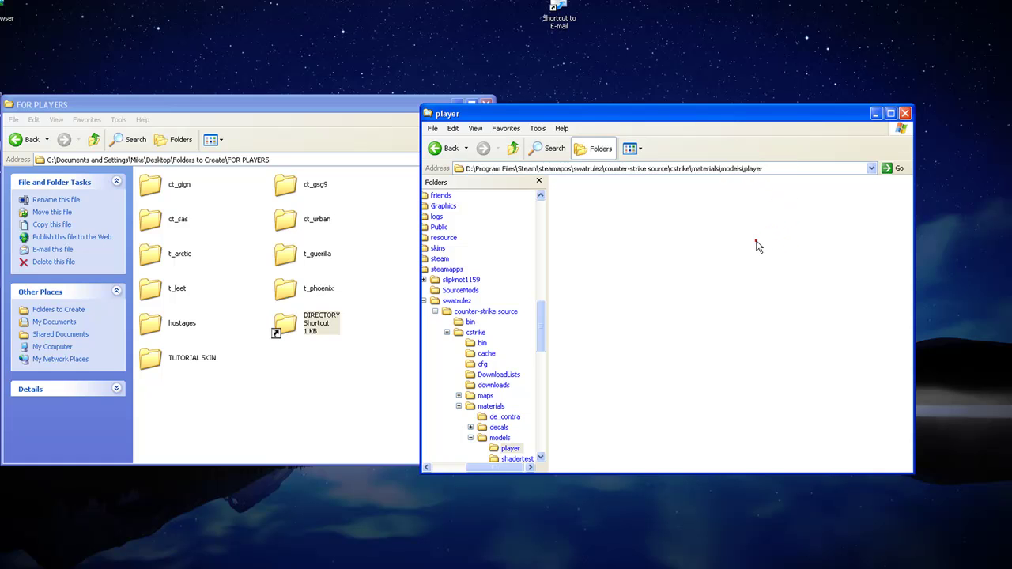
left_click(276, 401)
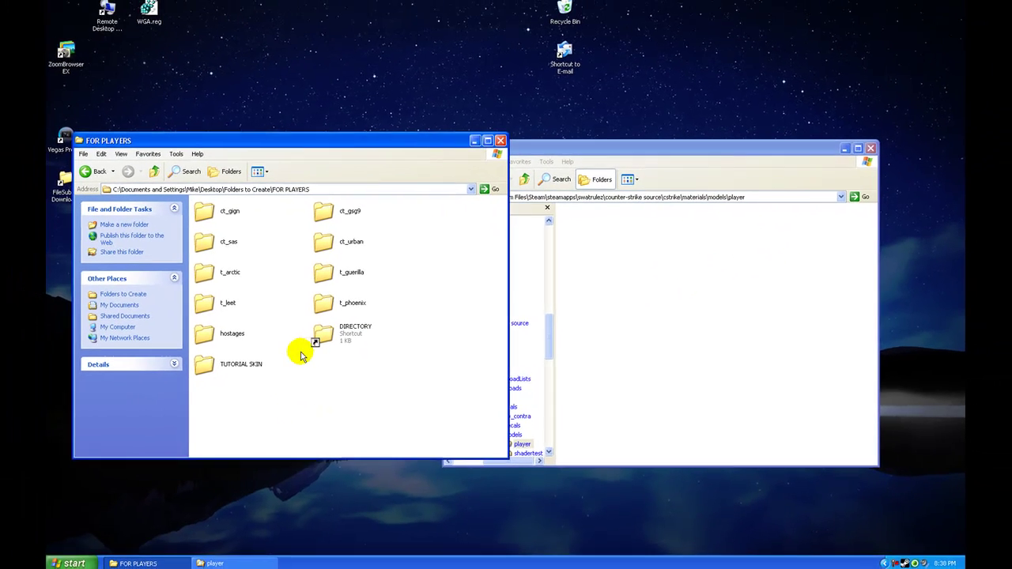
- Copy the nine team folders, ct_gign through hostages, into the game's player folder
left_click(212, 212)
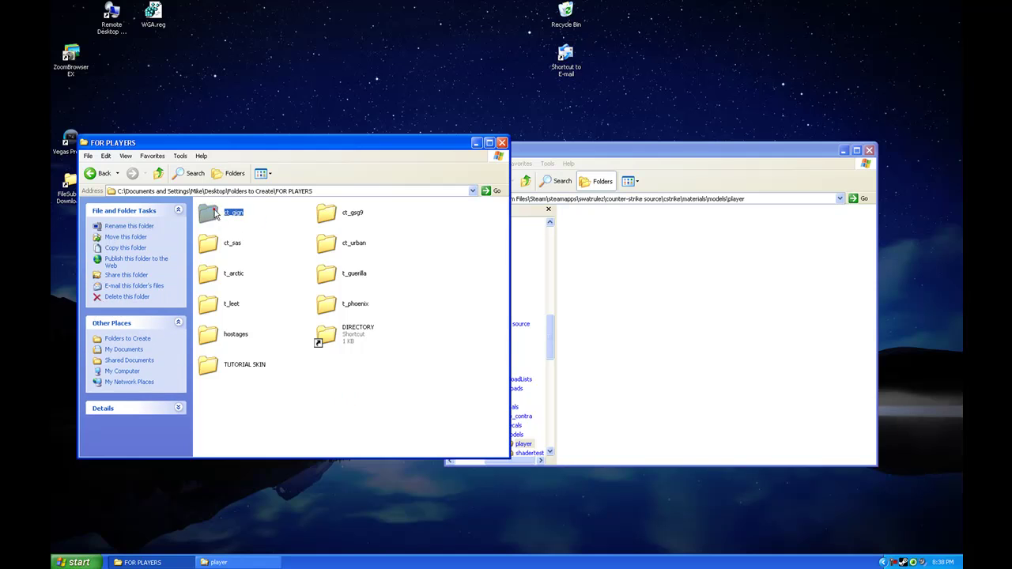
left_click_drag(648, 286, 249, 233)
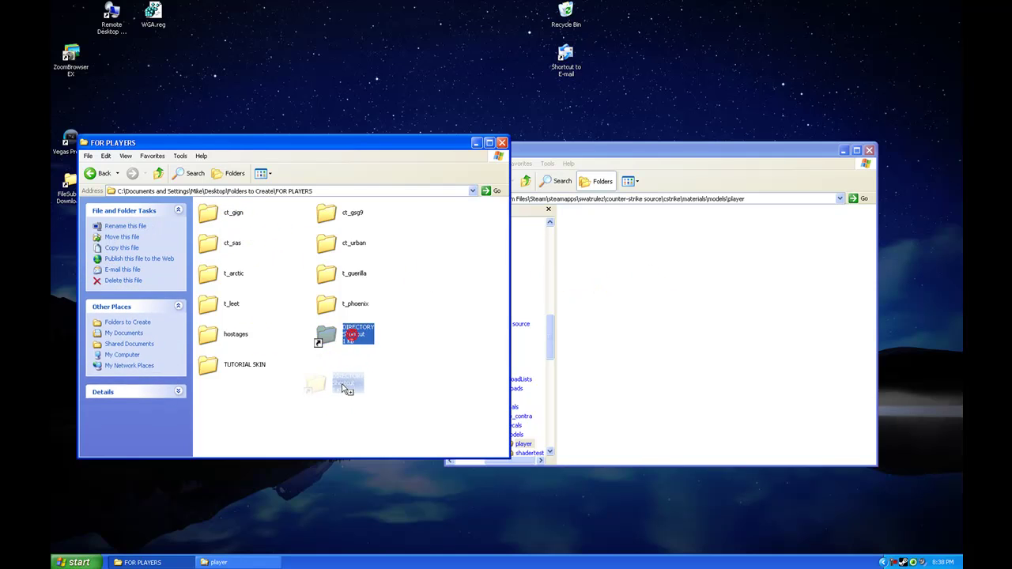
left_click_drag(353, 339, 286, 353)
left_click(230, 214)
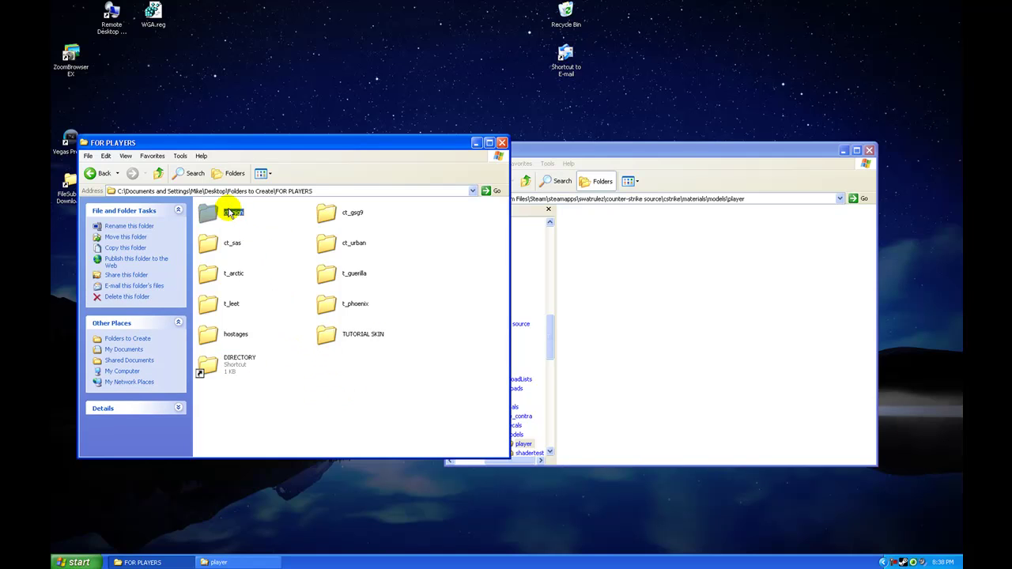
key("shift+Down")
key("shift+Down")
key("shift+Down")
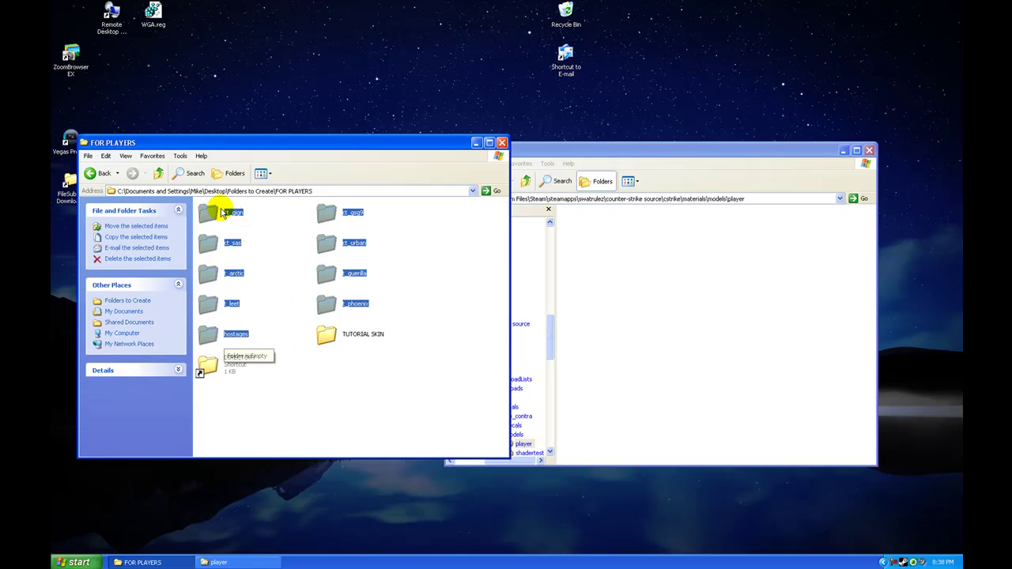
left_click_drag(222, 213, 655, 255)
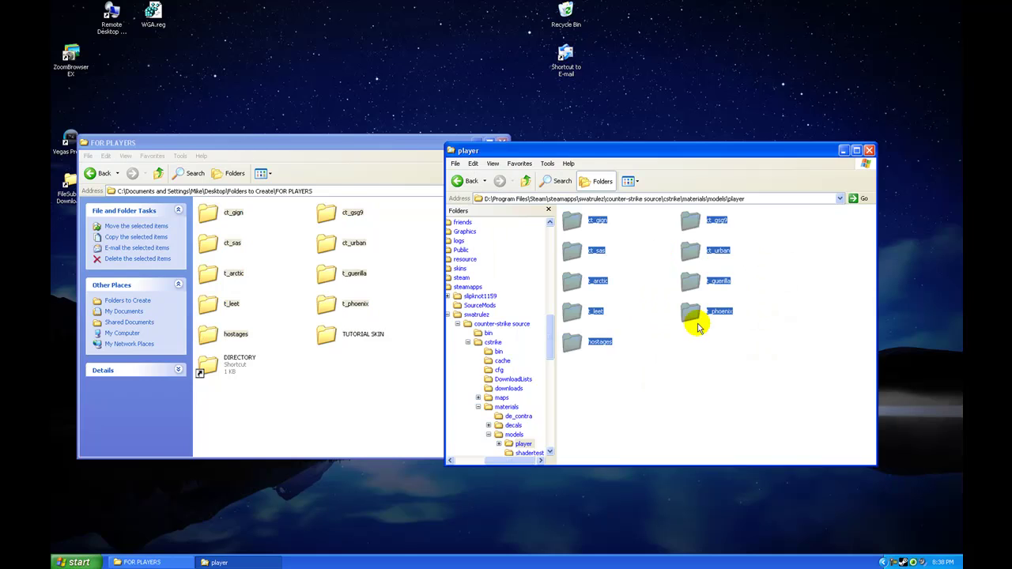
left_click(696, 333)
- Open TUTORIAL SKIN\models\player\terror and select t_phoenix.vtf
double_click(341, 332)
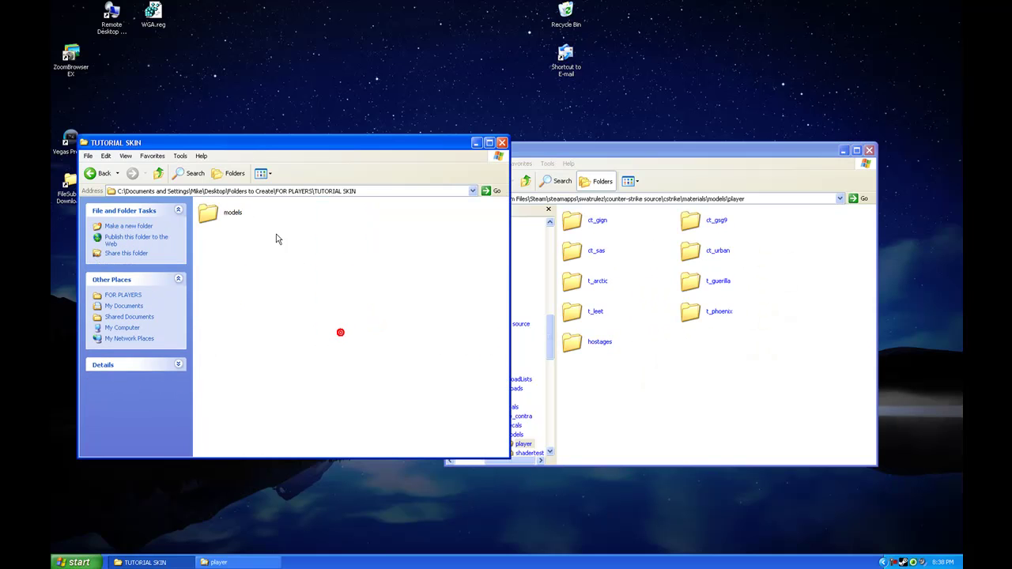
left_click(234, 215)
double_click(234, 214)
double_click(232, 212)
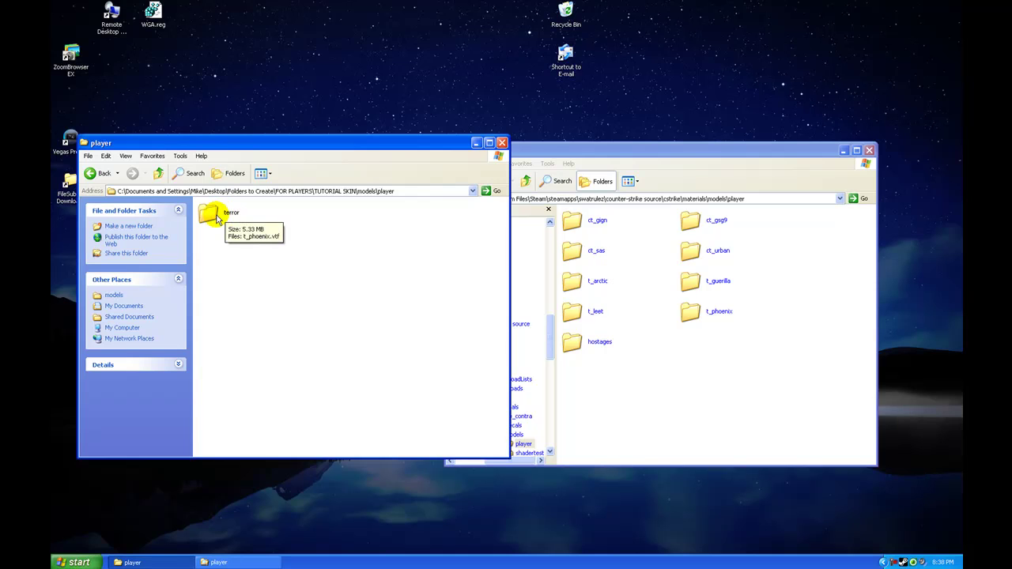
double_click(206, 216)
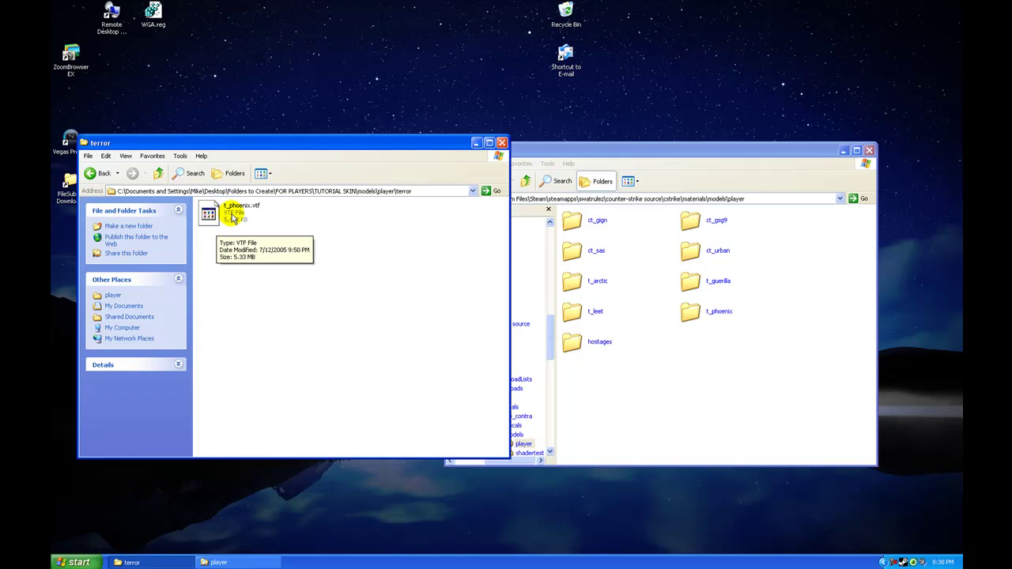
left_click(232, 219)
left_click(339, 293)
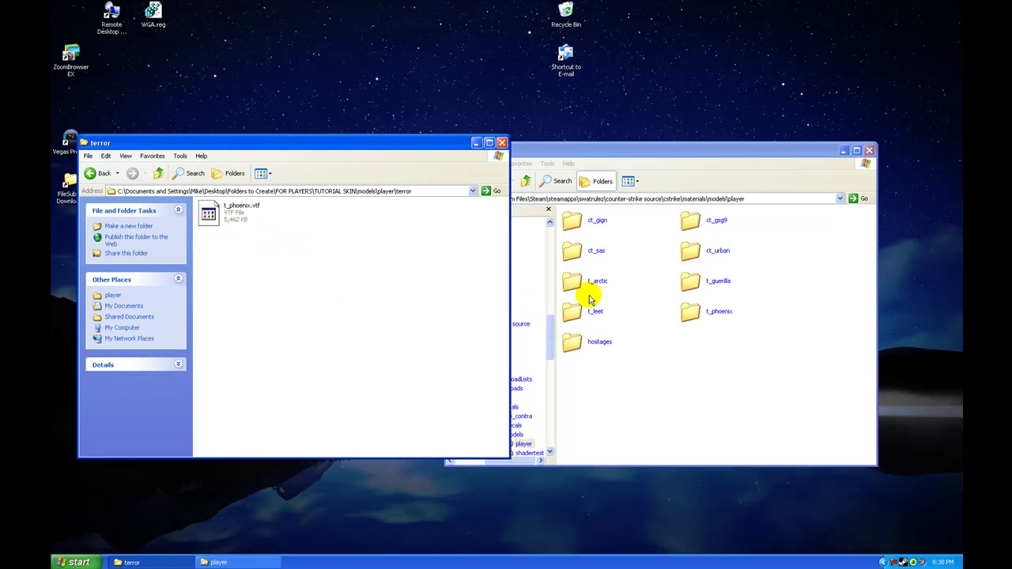
left_click(231, 212)
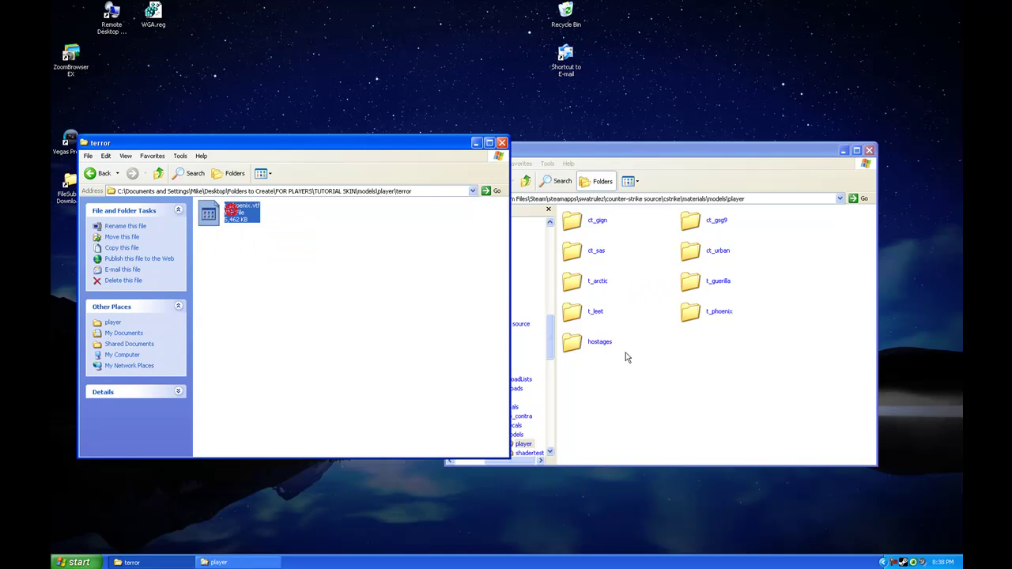
- Open the game's player\t_phoenix folder and copy t_phoenix.vtf into it
left_click(668, 345)
double_click(695, 313)
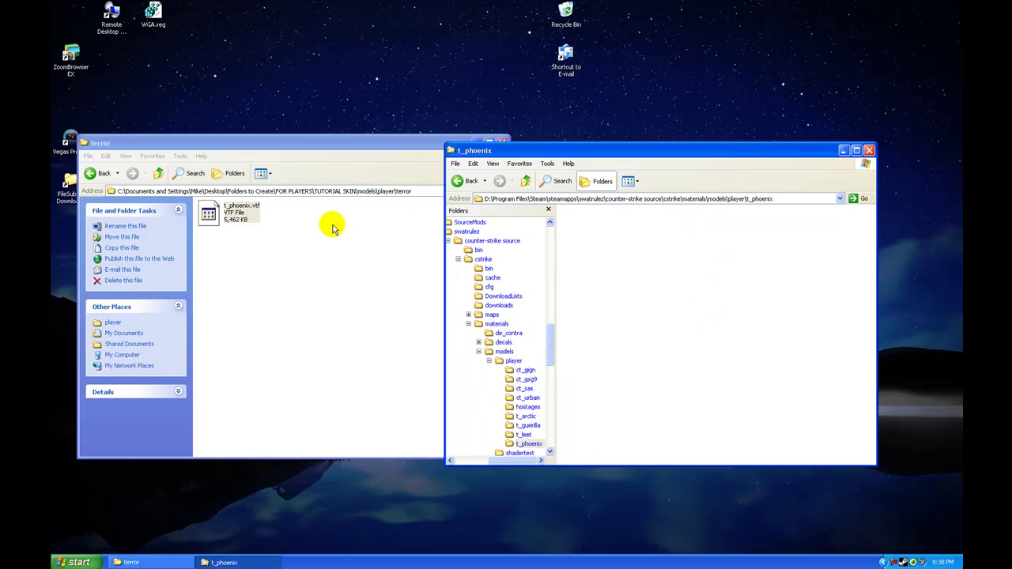
left_click(260, 243)
mouse_move(230, 215)
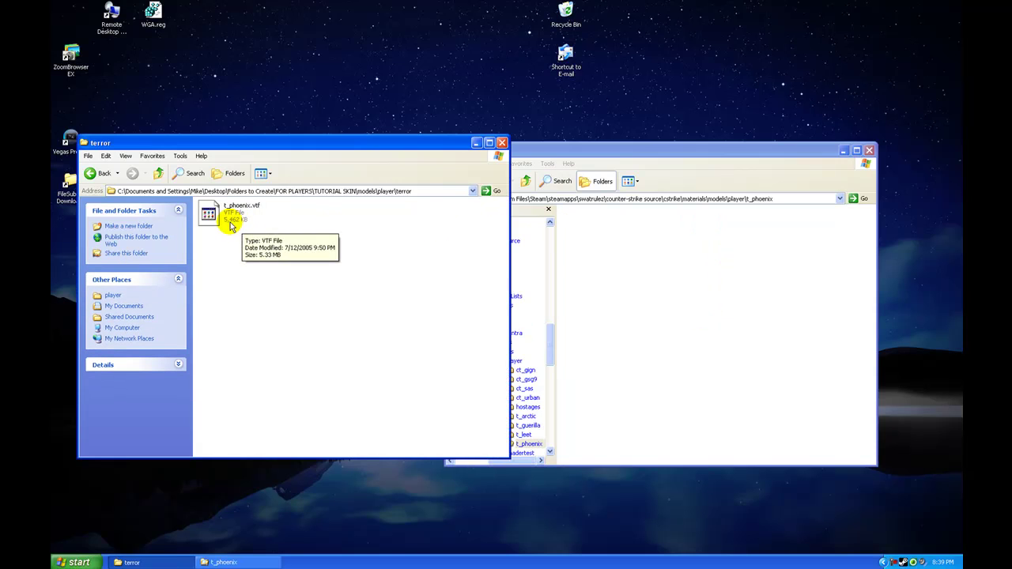
left_click_drag(213, 219, 655, 294)
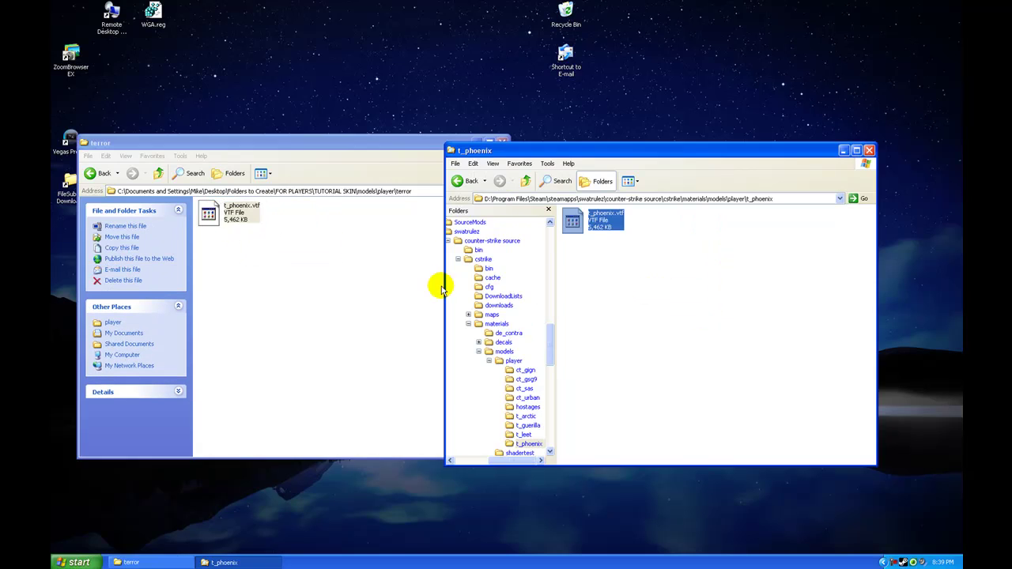
- Navigate the skin window back to FOR PLAYERS and the game window back to player
left_click(348, 292)
left_click(102, 173)
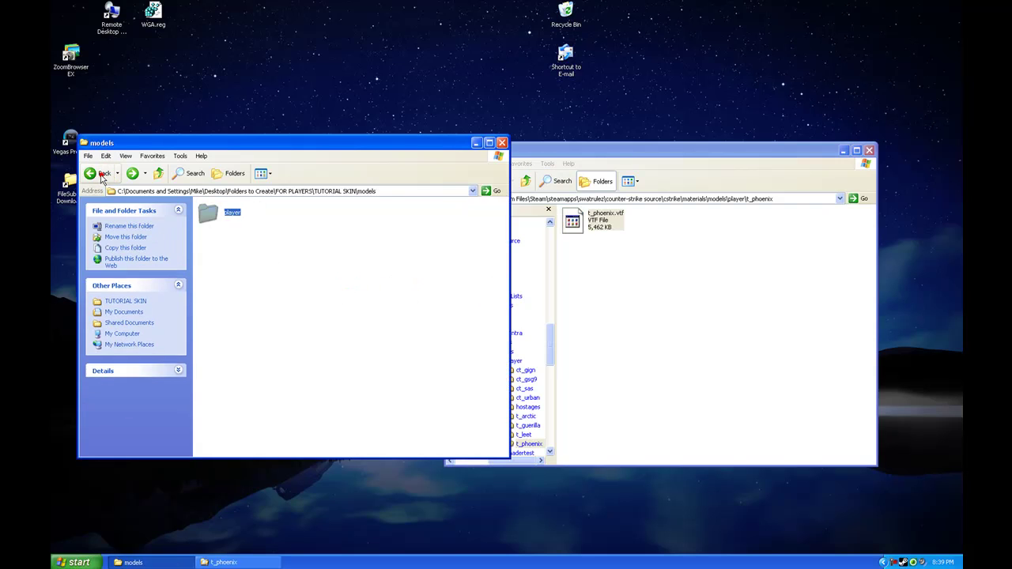
left_click(103, 174)
left_click(95, 173)
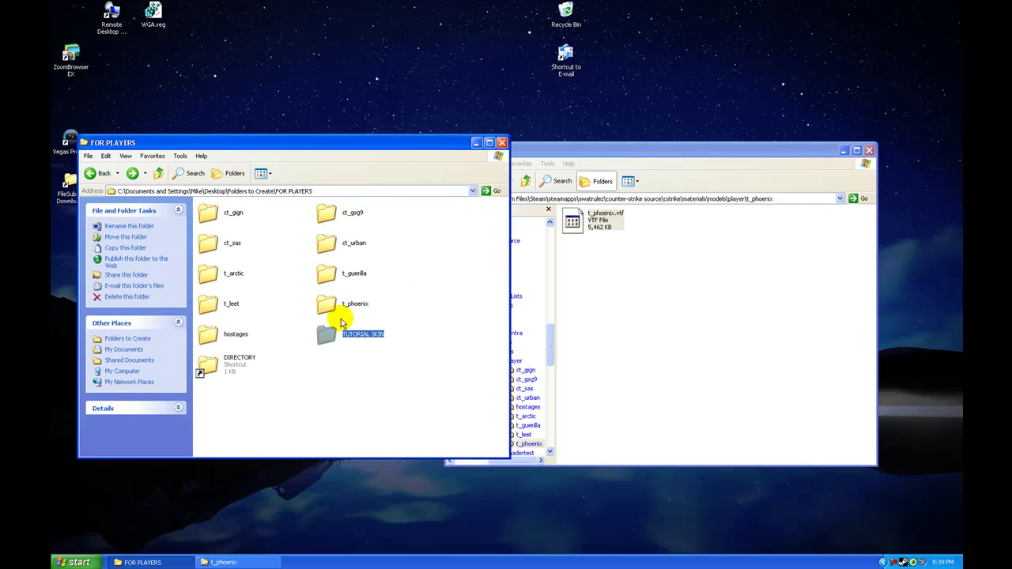
left_click(322, 362)
left_click(651, 306)
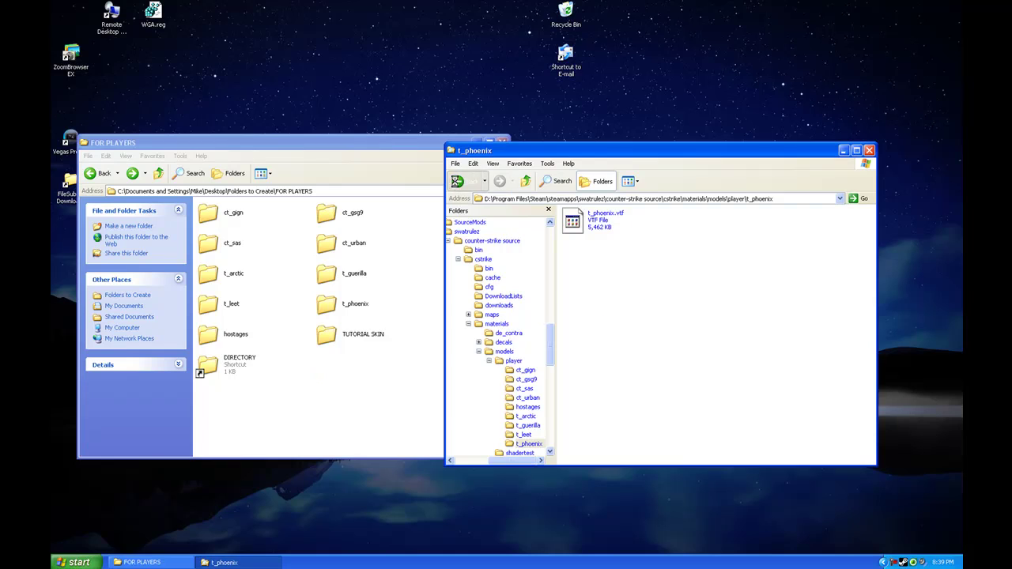
left_click(457, 182)
left_click(500, 182)
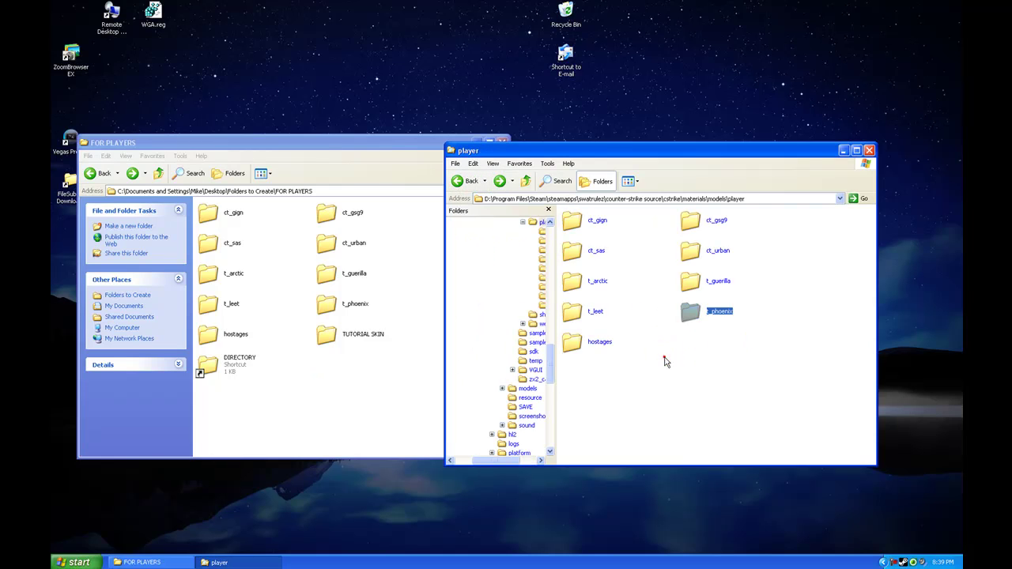
- Close both windows, open Folders to Create > FOR SCOPES, and test its DIRECTORY shortcut
left_click(868, 150)
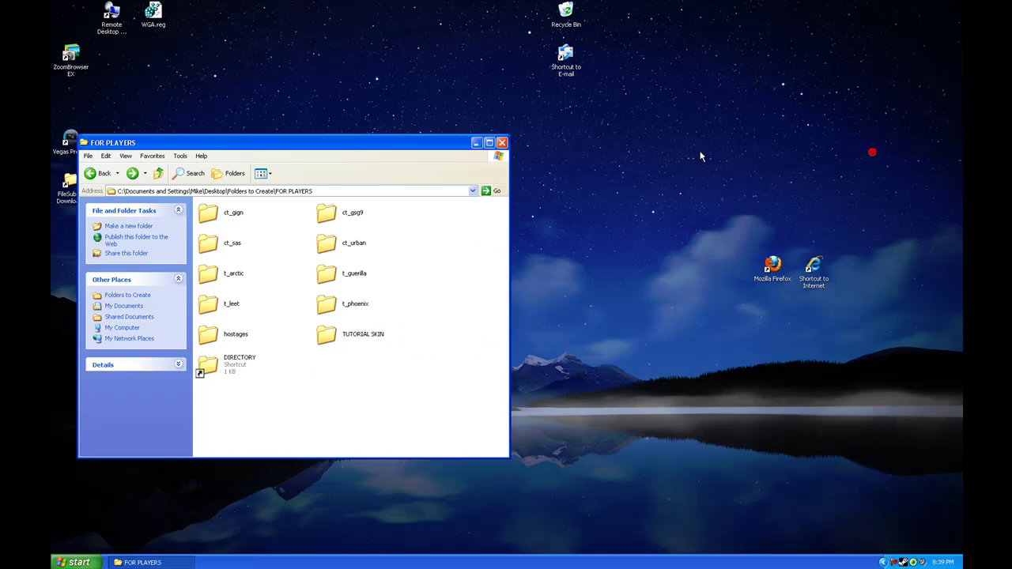
left_click(502, 142)
double_click(360, 270)
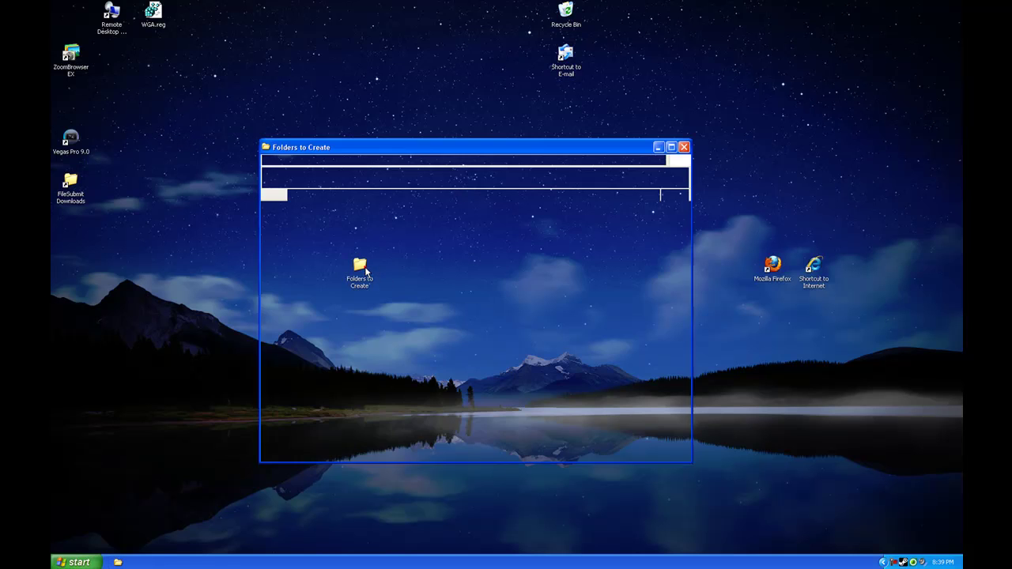
double_click(423, 247)
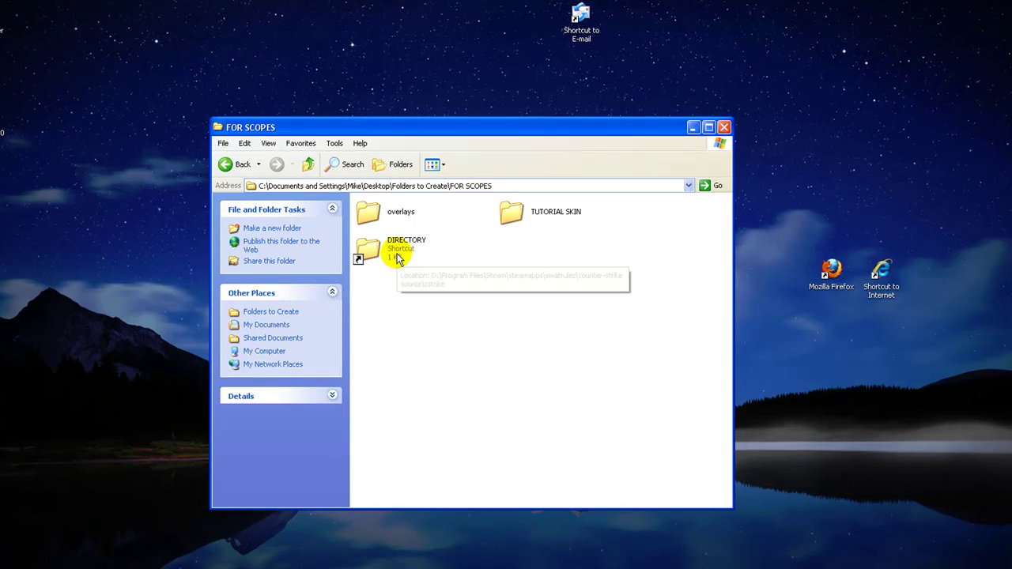
double_click(394, 252)
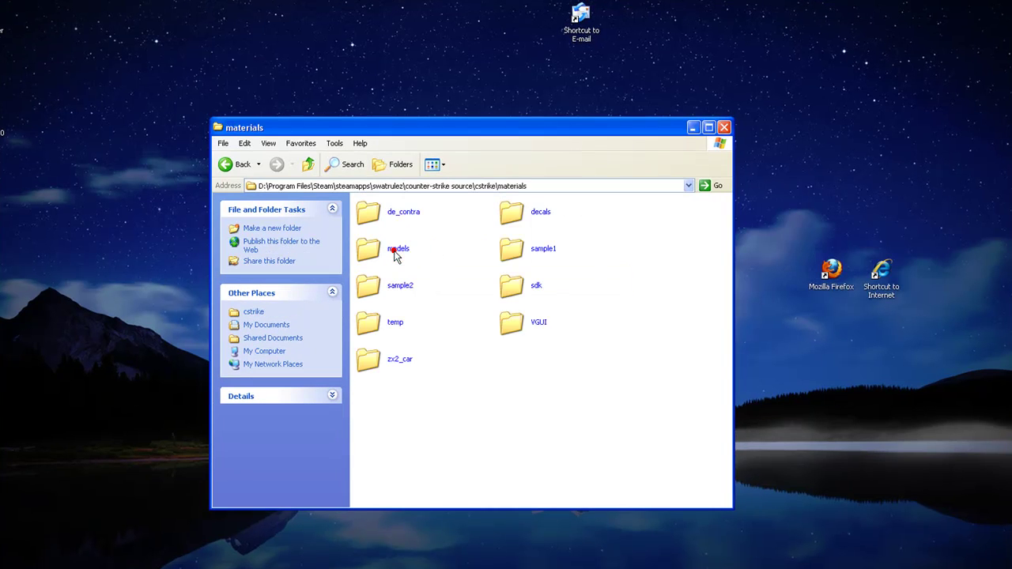
left_click(235, 163)
- Explore the DIRECTORY shortcut to open cstrike\materials beside the FOR SCOPES window
right_click(403, 247)
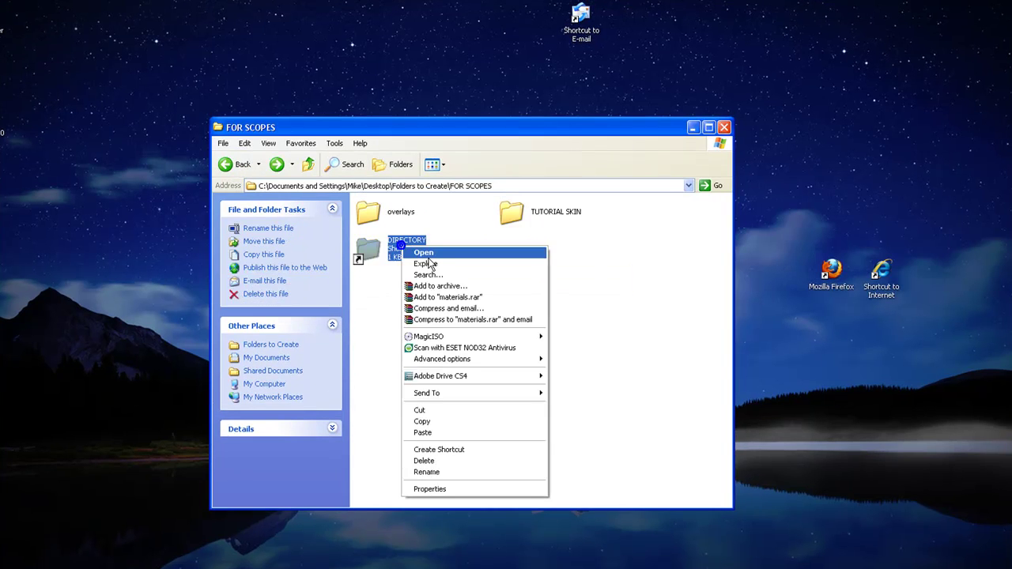
left_click(425, 264)
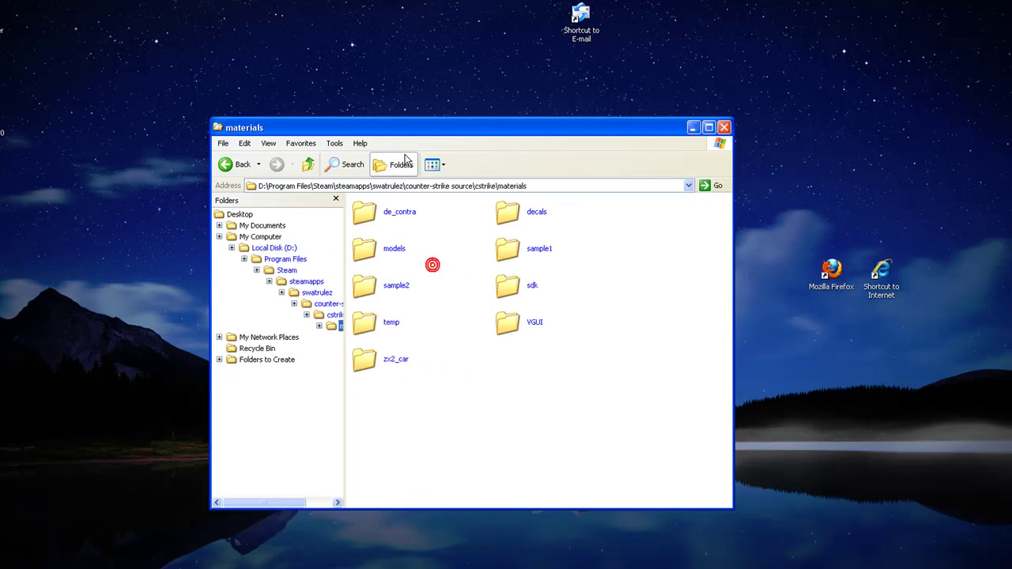
mouse_move(412, 126)
left_mouse_down()
mouse_move(667, 120)
mouse_move(230, 113)
left_mouse_up()
left_click(567, 129)
left_click(593, 180)
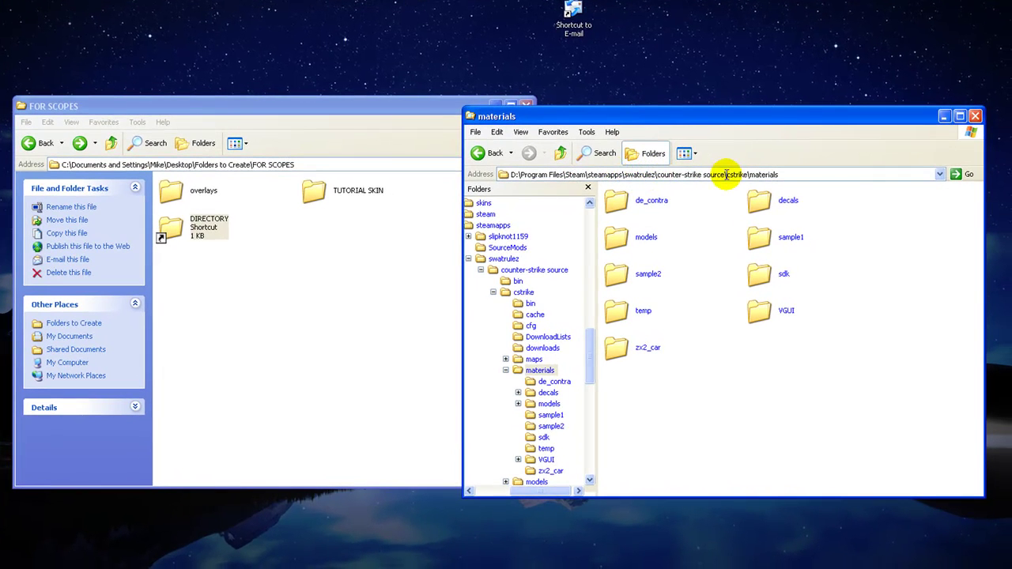
left_click(788, 174)
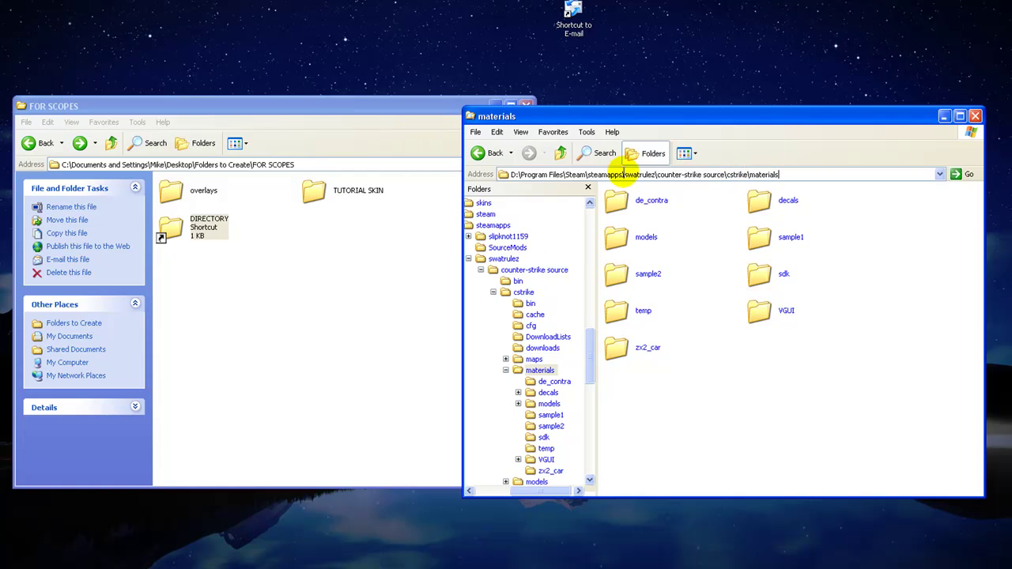
left_click(395, 112)
left_click(403, 267)
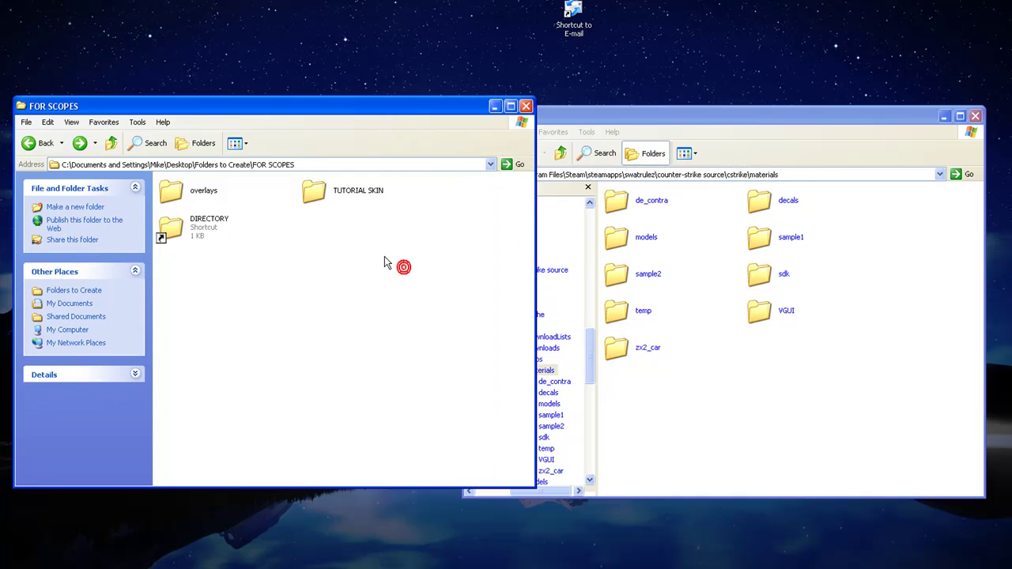
- Copy the overlays folder from FOR SCOPES into the game's materials folder
left_click(182, 229)
left_click(281, 242)
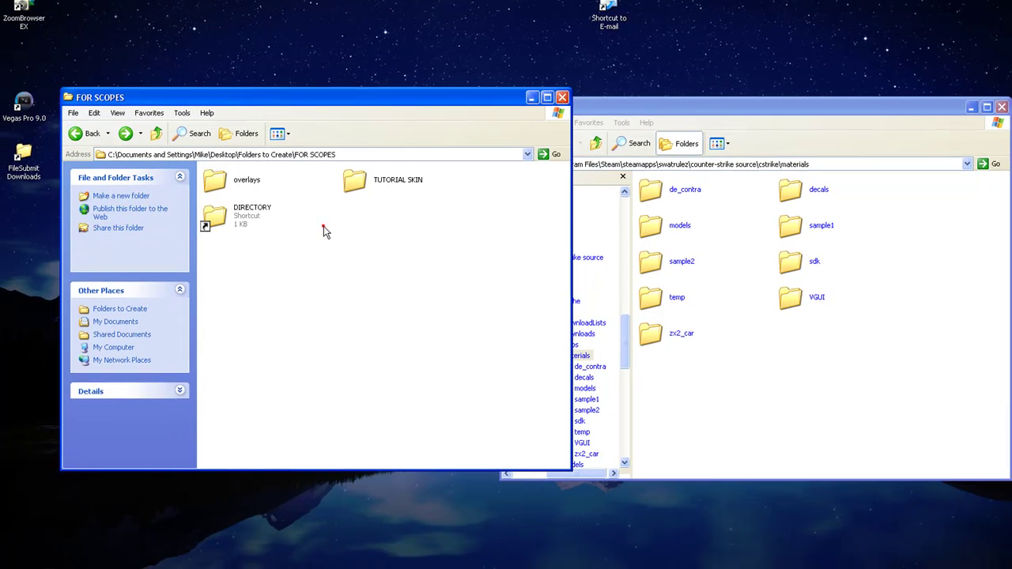
double_click(228, 184)
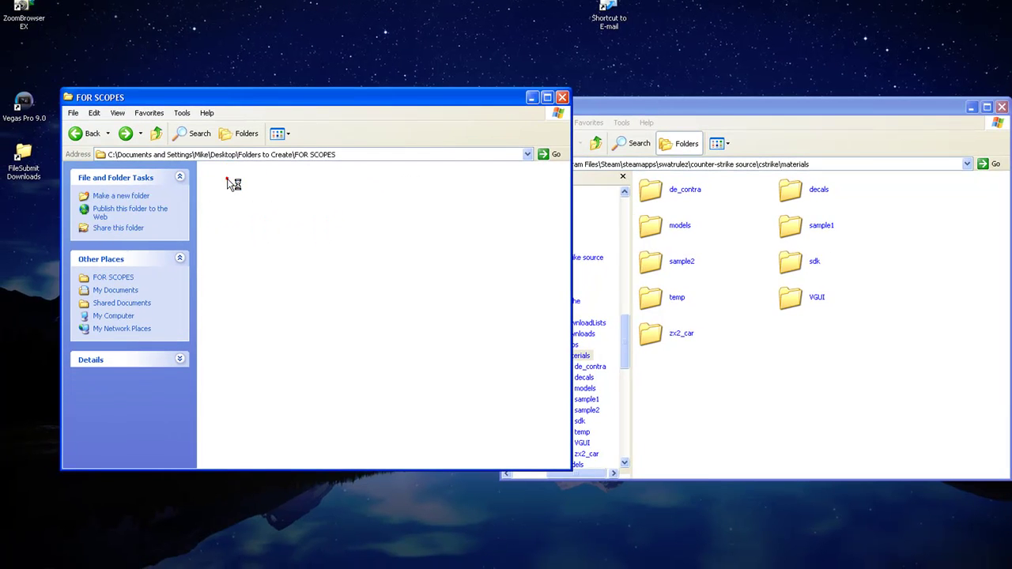
left_click(87, 134)
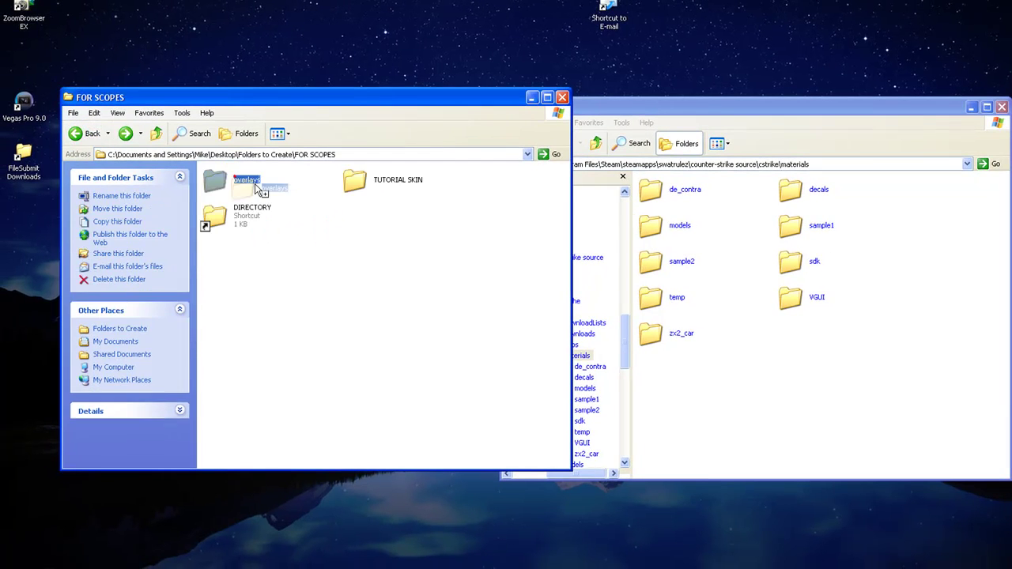
left_click_drag(217, 182, 761, 419)
left_click(346, 328)
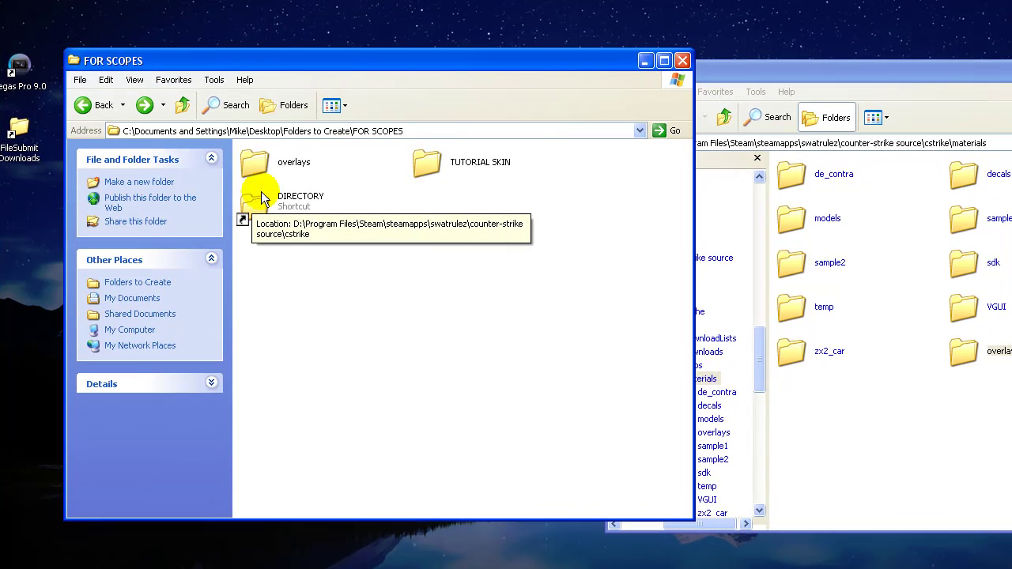
- Replace the game's overlays\scope_lens.vtf with the TUTORIAL SKIN version, then return to FOR SCOPES
double_click(431, 161)
double_click(269, 164)
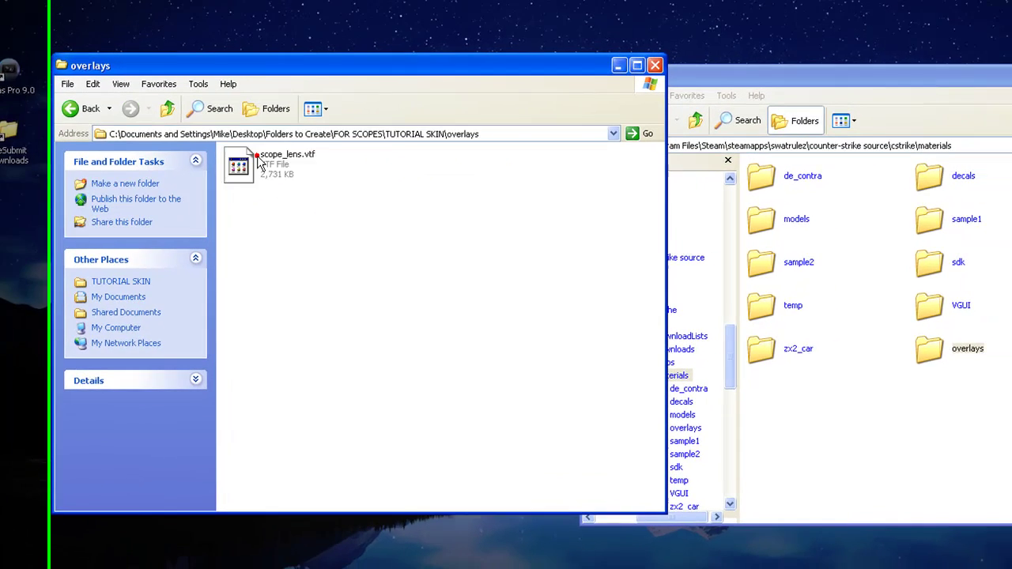
double_click(795, 338)
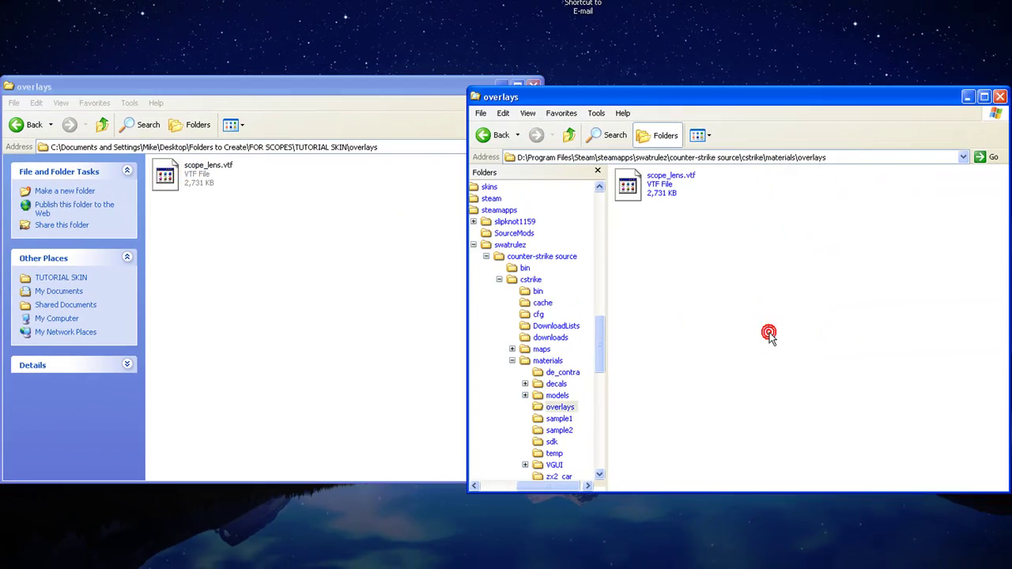
left_click_drag(164, 176, 648, 279)
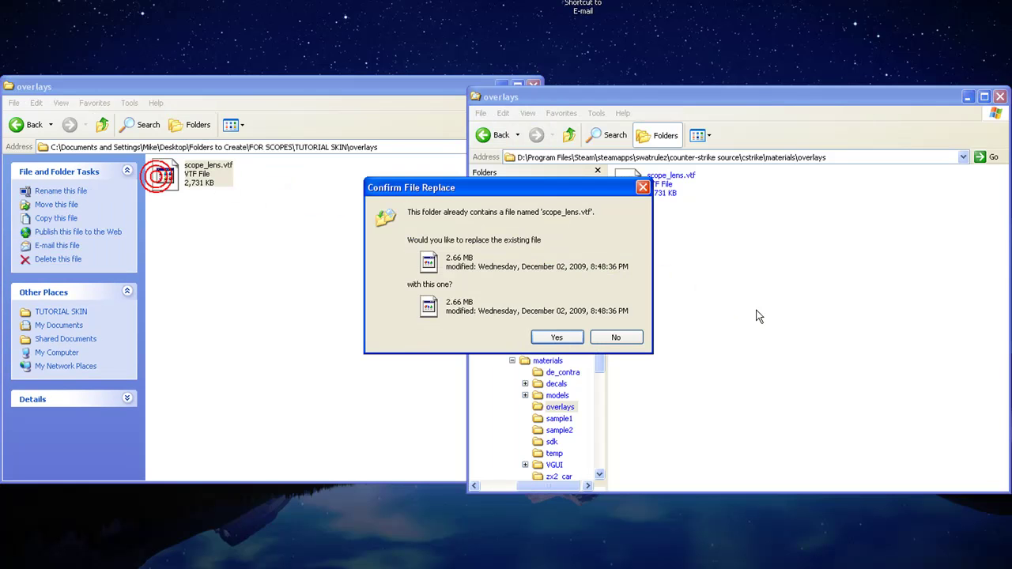
left_click(556, 335)
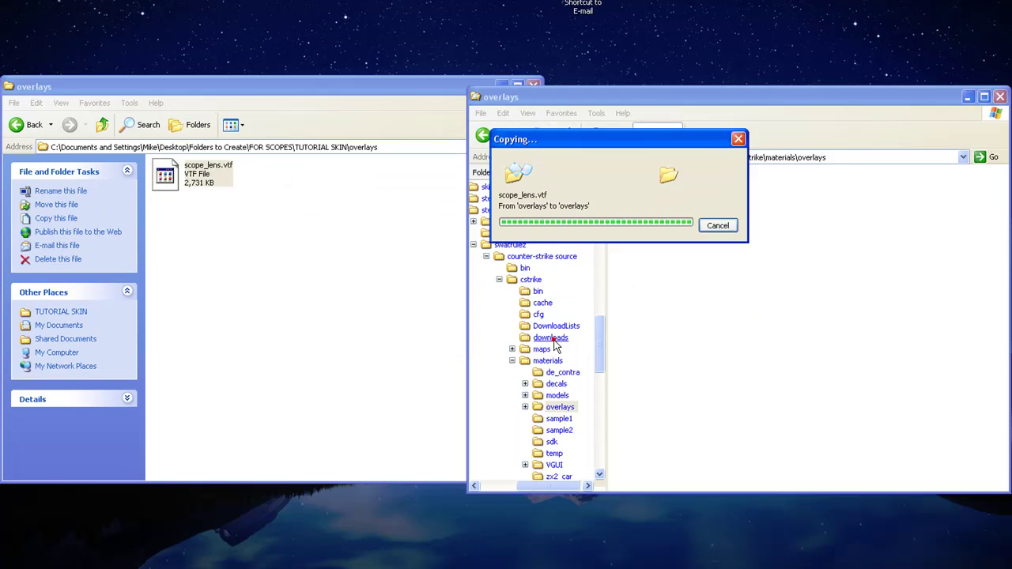
left_click(483, 135)
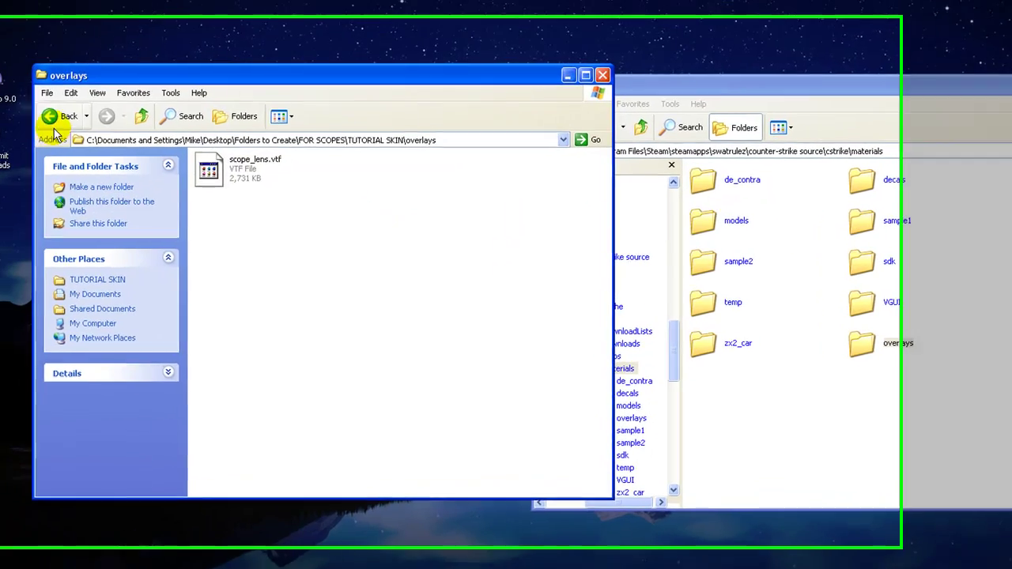
left_click(93, 106)
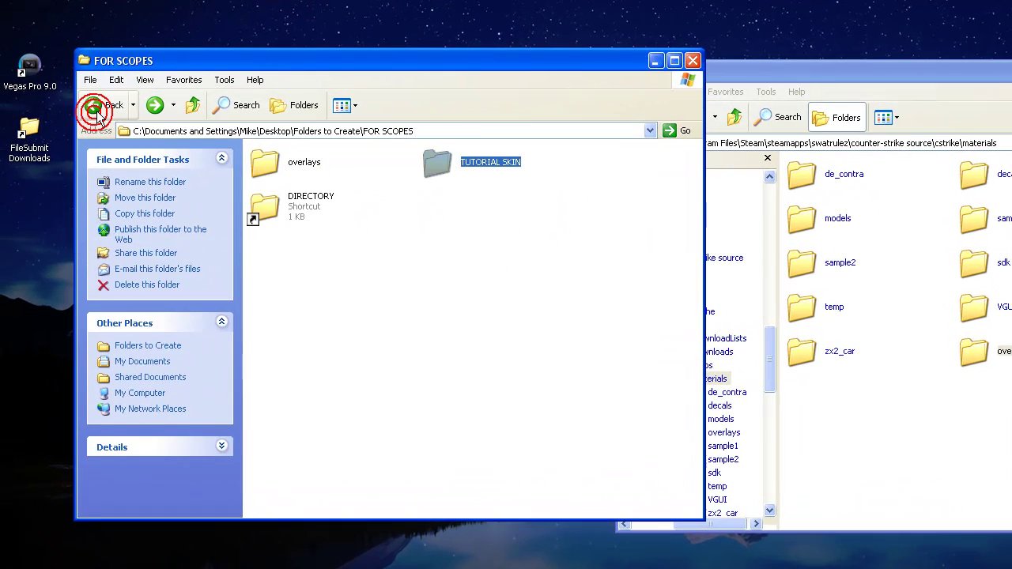
- Close the old materials window, then open FOR FLASHLIGHT and explore its DIRECTORY to the game's materials folder
left_click(93, 108)
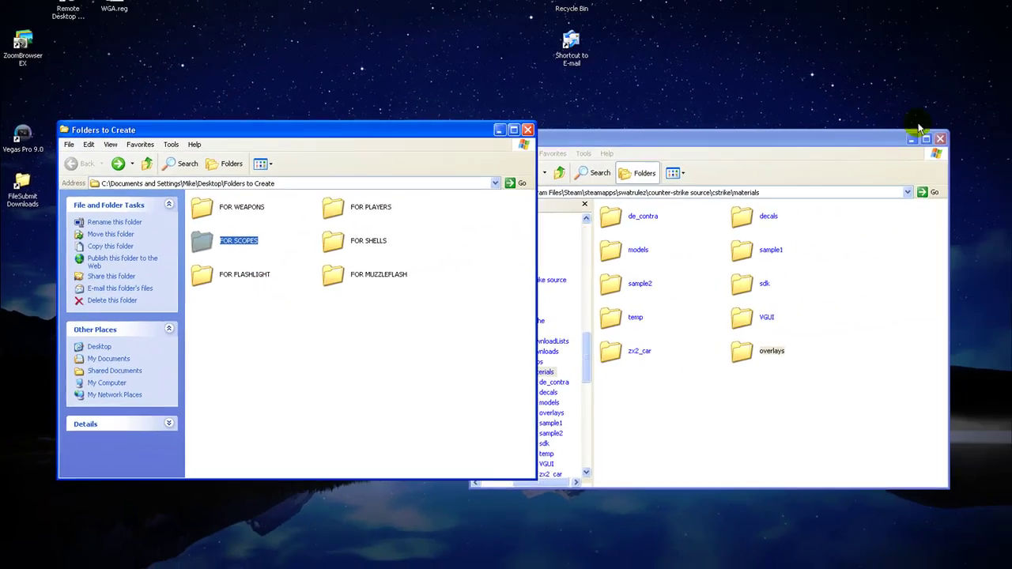
left_click(940, 139)
left_click(241, 336)
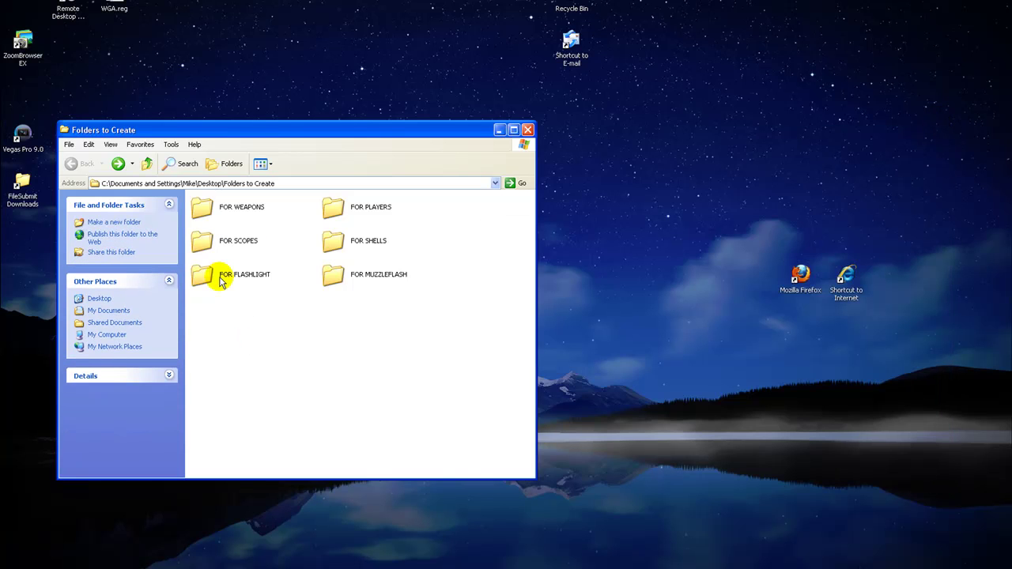
left_click_drag(234, 131, 328, 128)
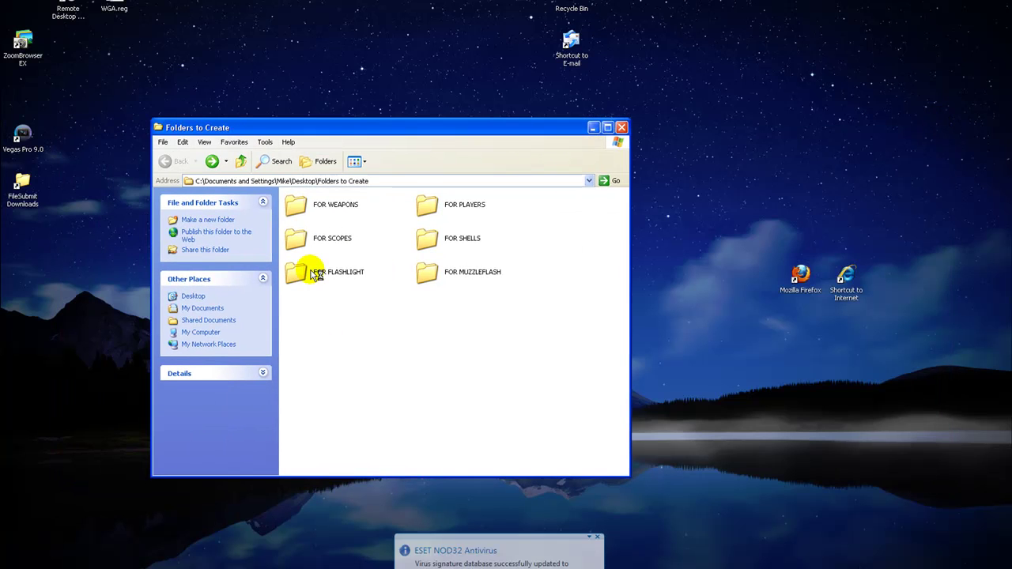
double_click(317, 273)
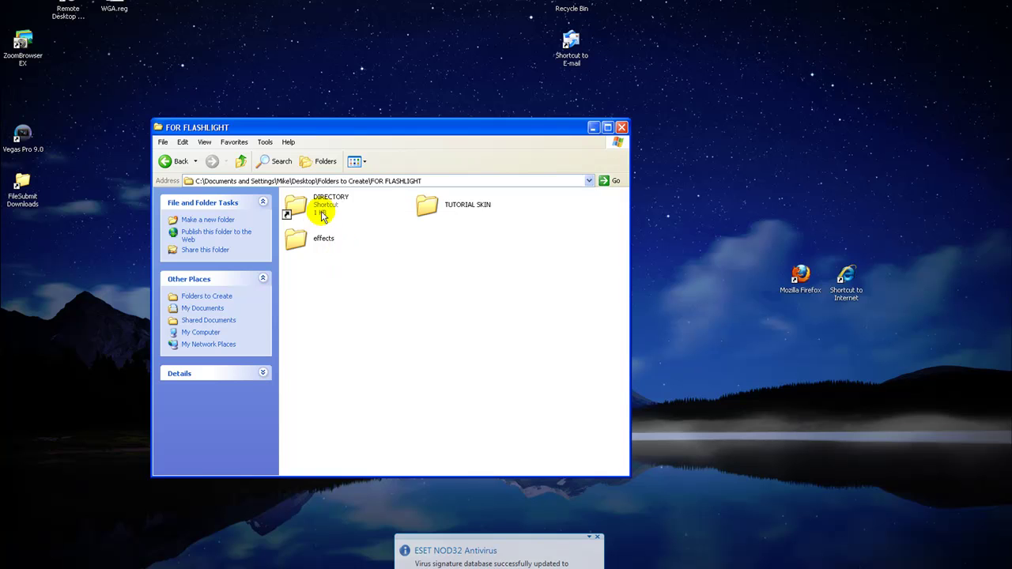
right_click(322, 212)
left_click(356, 228)
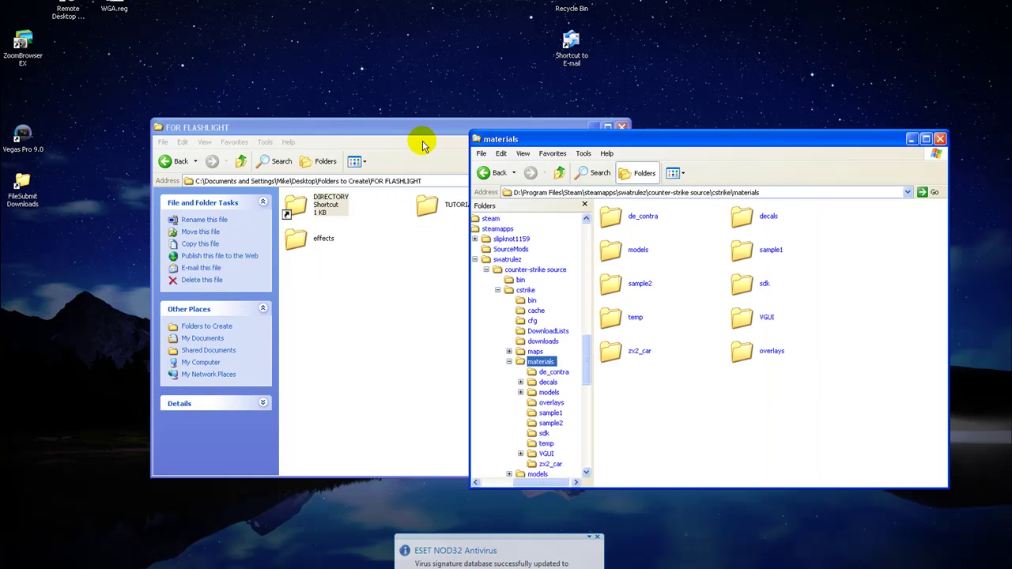
- Copy the effects folder from FOR FLASHLIGHT into the game's materials folder
left_click_drag(415, 128, 252, 124)
left_click(703, 373)
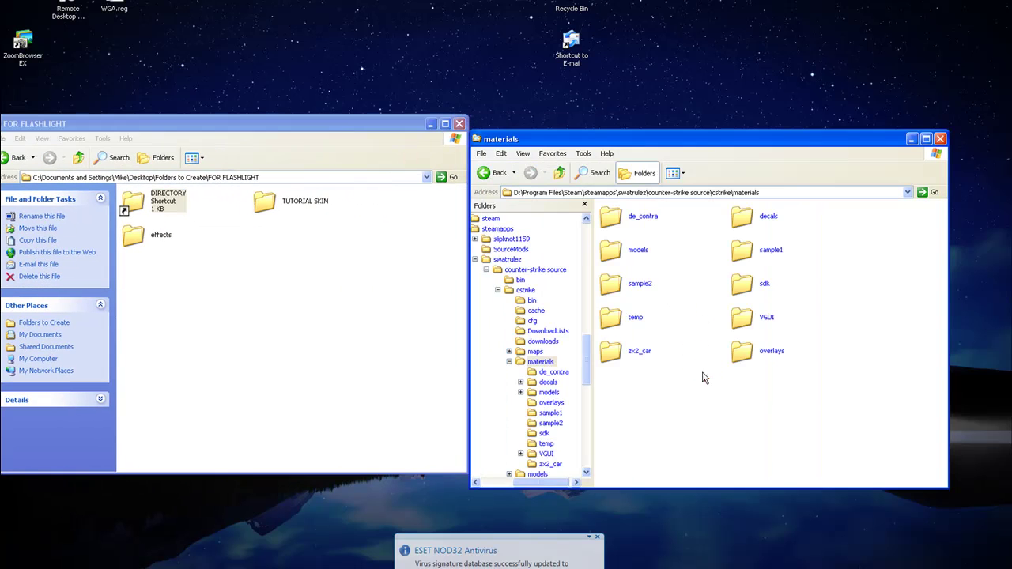
left_click(753, 192)
left_click(790, 192)
left_click(412, 276)
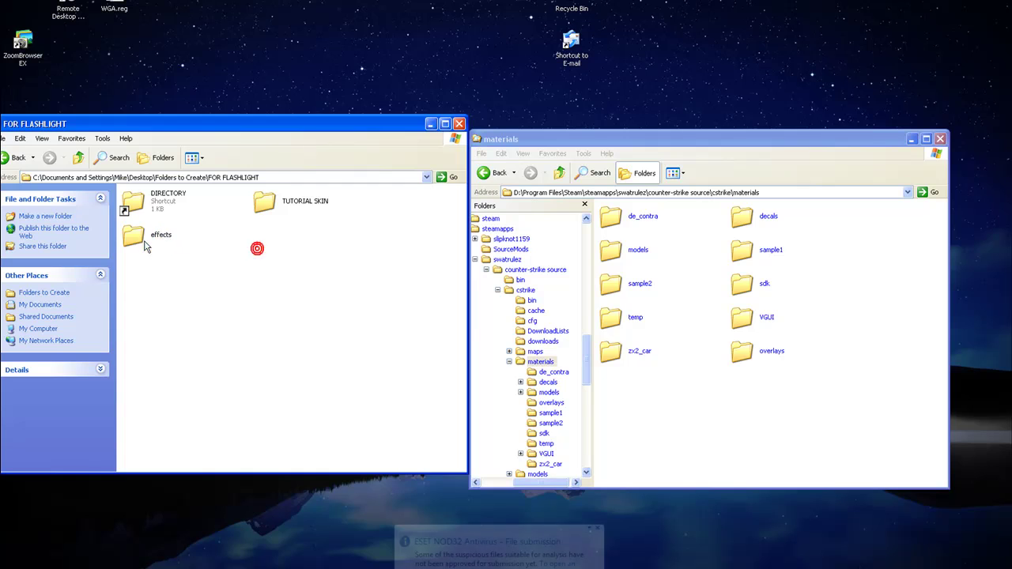
left_click_drag(135, 234, 706, 421)
- Copy flashlight001.vtf from TUTORIAL SKIN\effects into the game's materials\effects folder
left_click(291, 326)
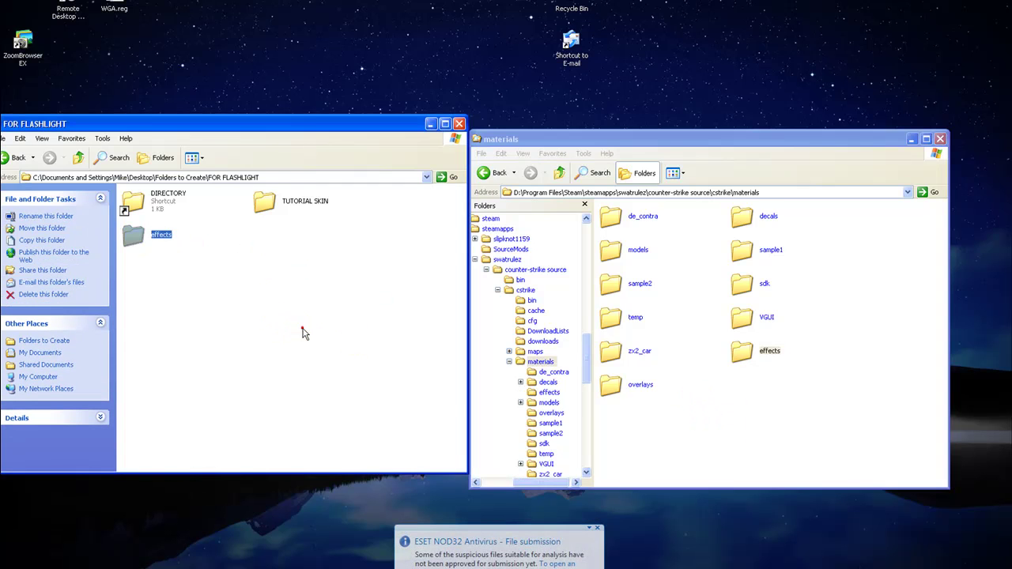
double_click(275, 204)
double_click(141, 207)
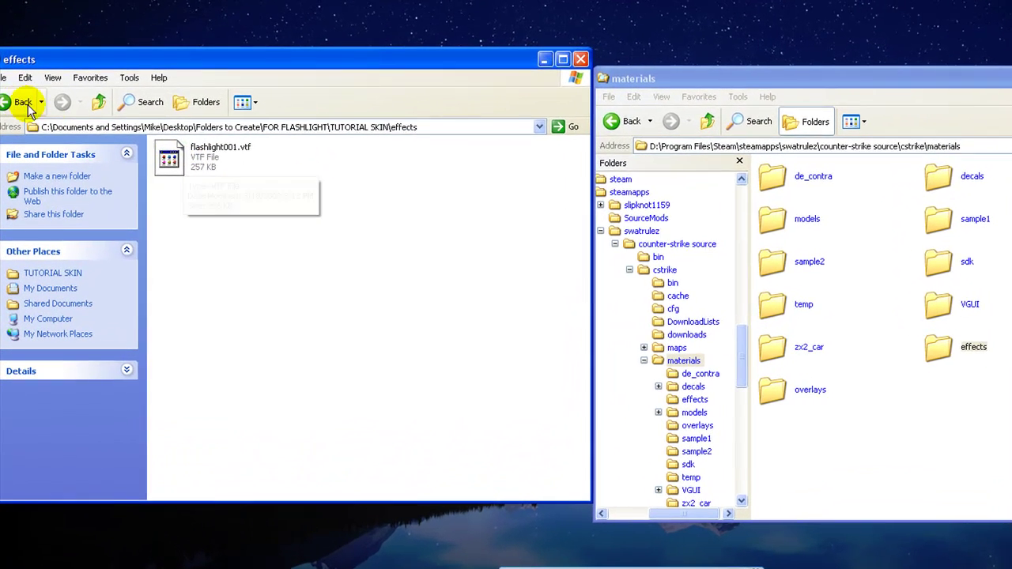
left_click(16, 159)
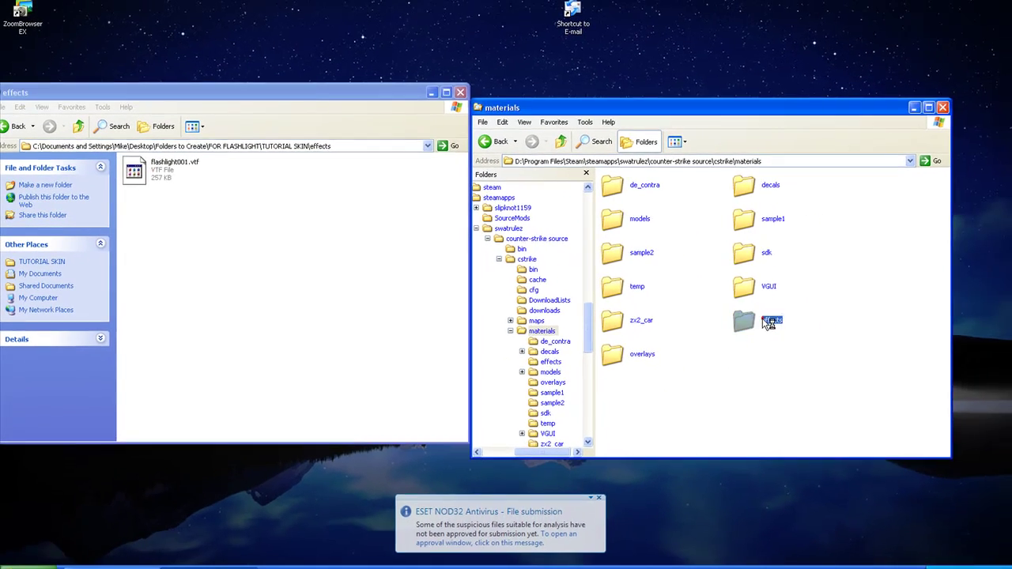
double_click(768, 321)
left_click_drag(170, 169, 598, 202)
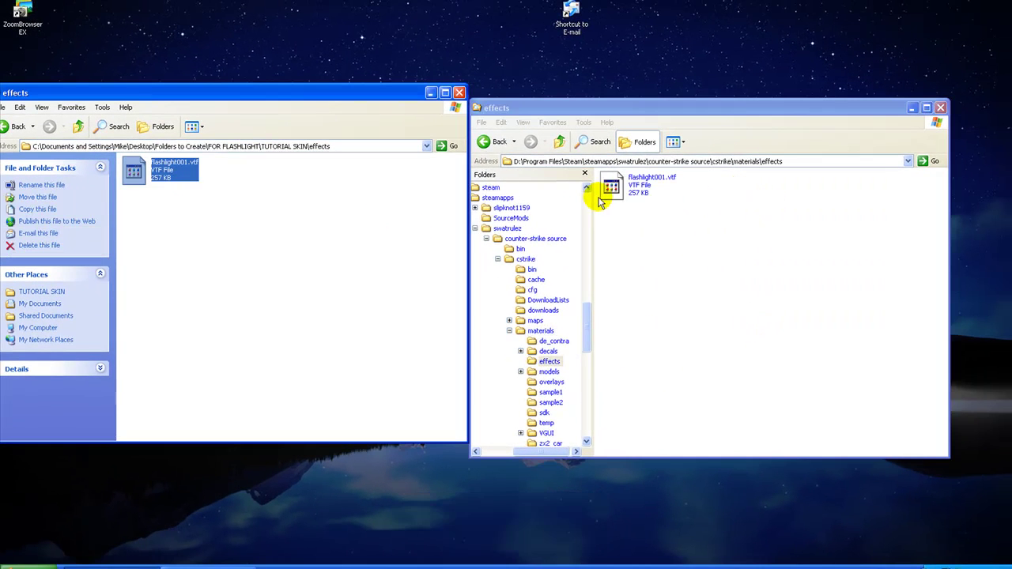
- Return to Folders to Create and close the game's effects window
left_click(14, 129)
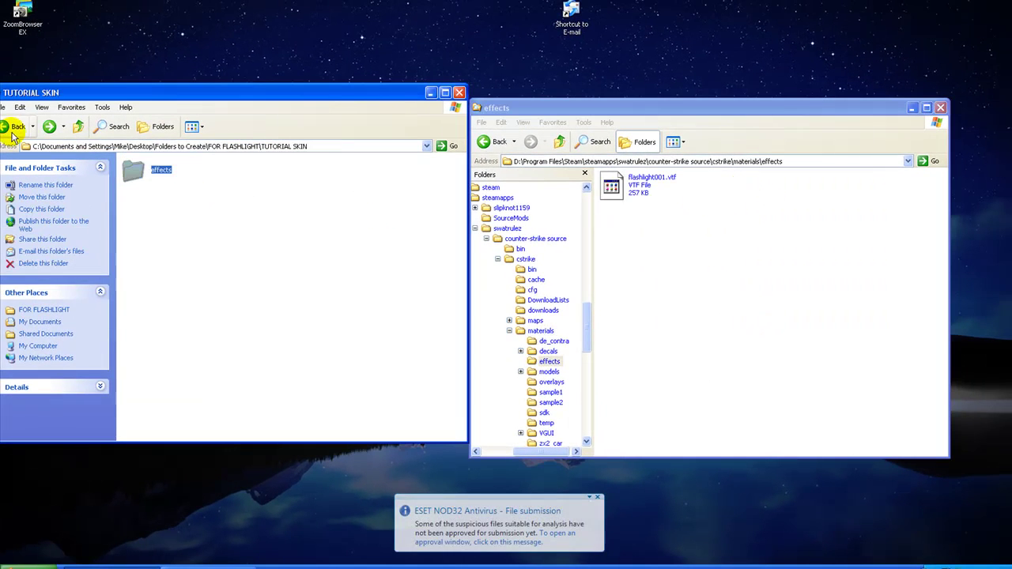
left_click(14, 129)
left_click(16, 129)
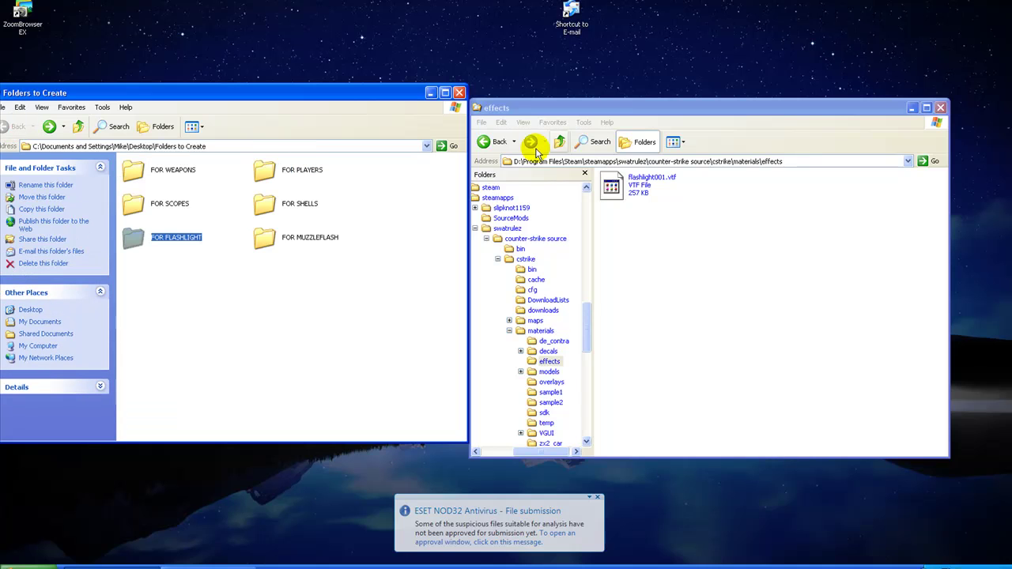
left_click(940, 108)
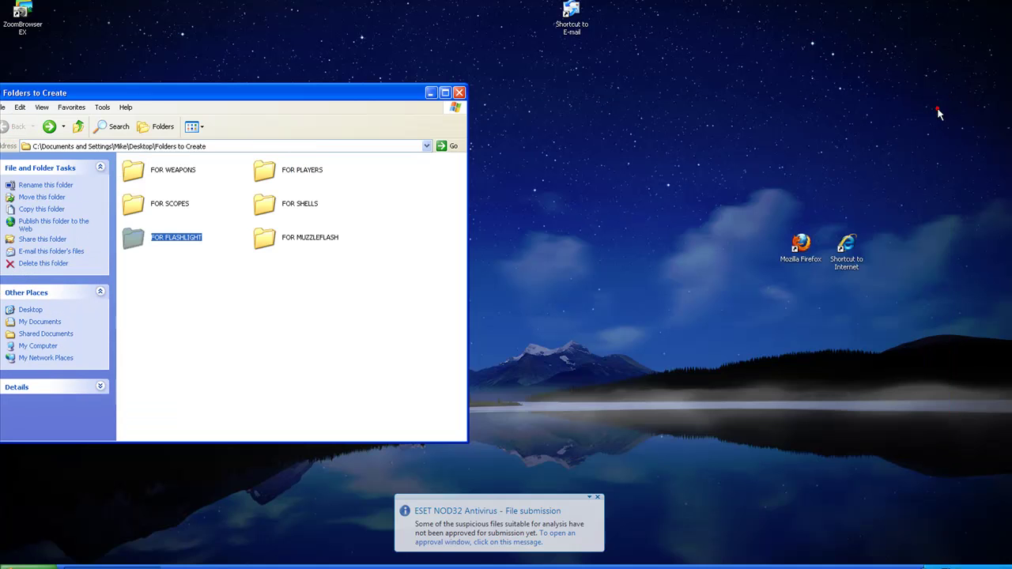
left_click(273, 238)
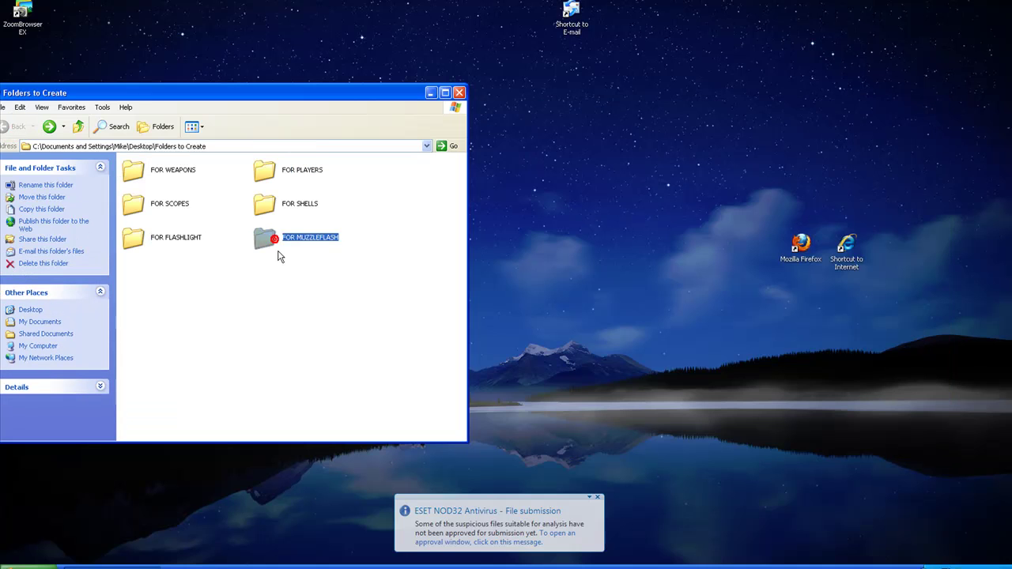
- From FOR SHELLS, copy the Shells folder into the game's materials\models folder
double_click(266, 204)
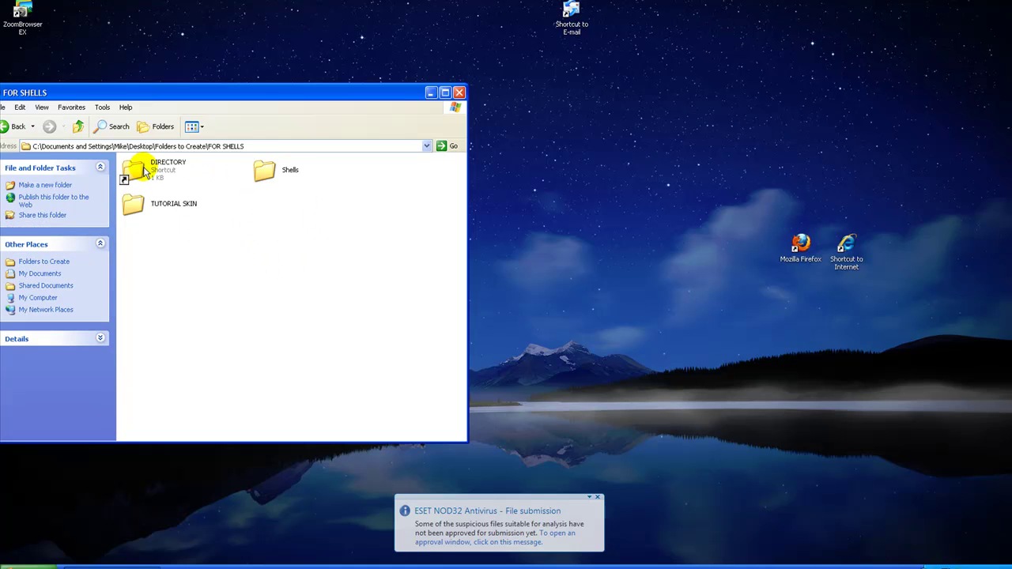
right_click(140, 162)
left_click(175, 187)
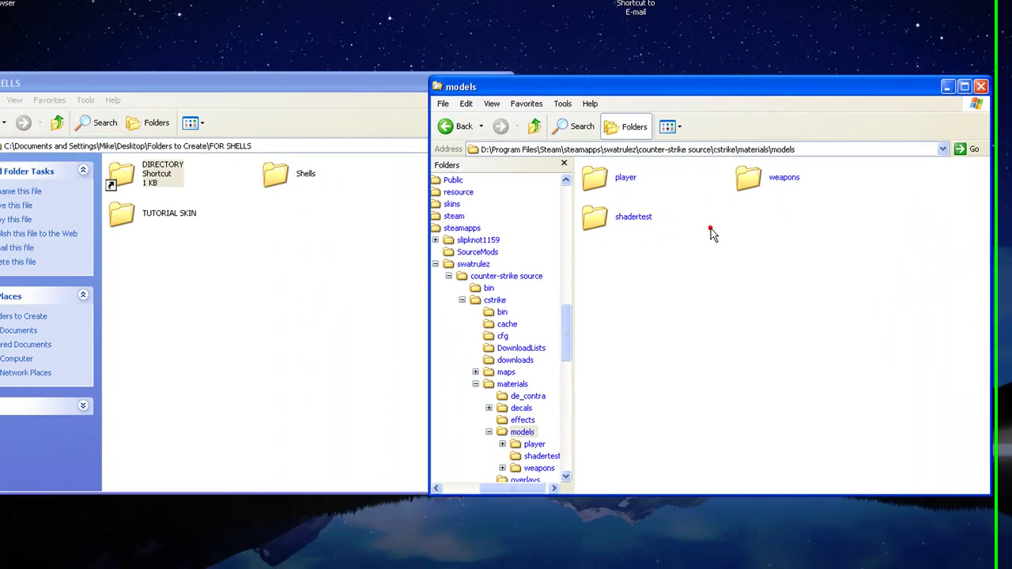
left_click(207, 214)
left_click(300, 179)
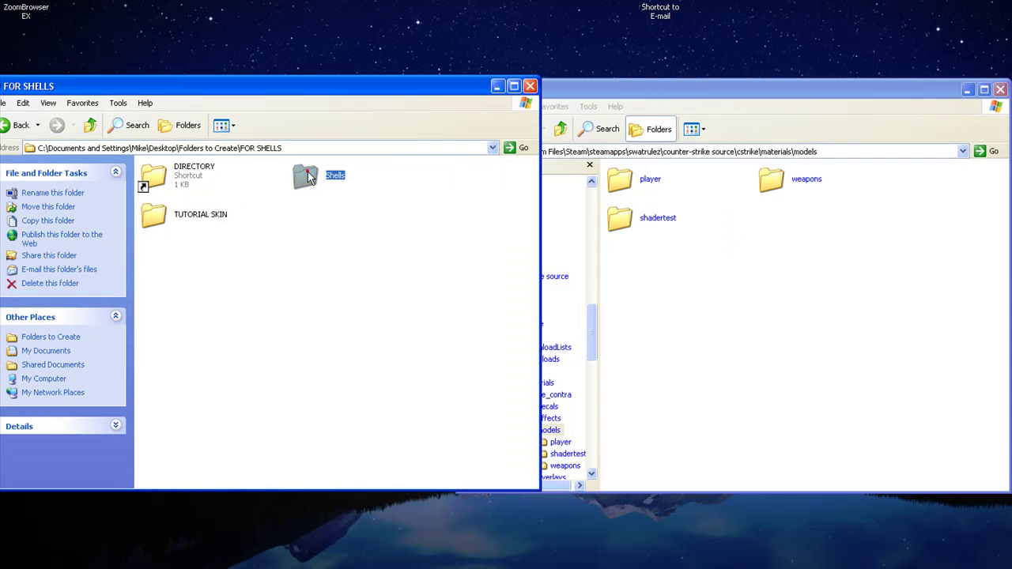
left_click_drag(308, 178, 722, 271)
- Check the copied 57 and 762nato shell folders in the game's Shells folder
left_click(372, 271)
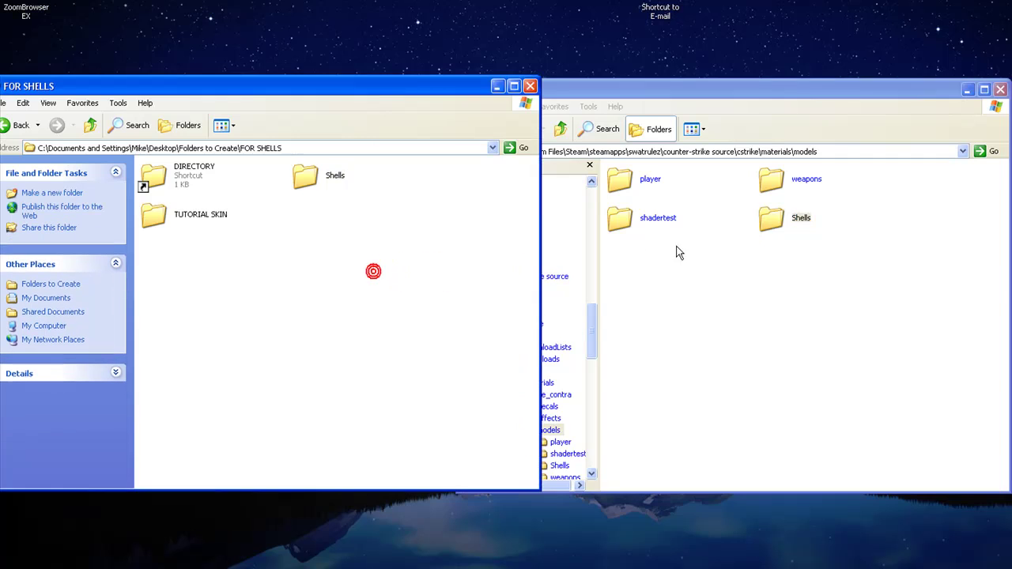
left_click(767, 209)
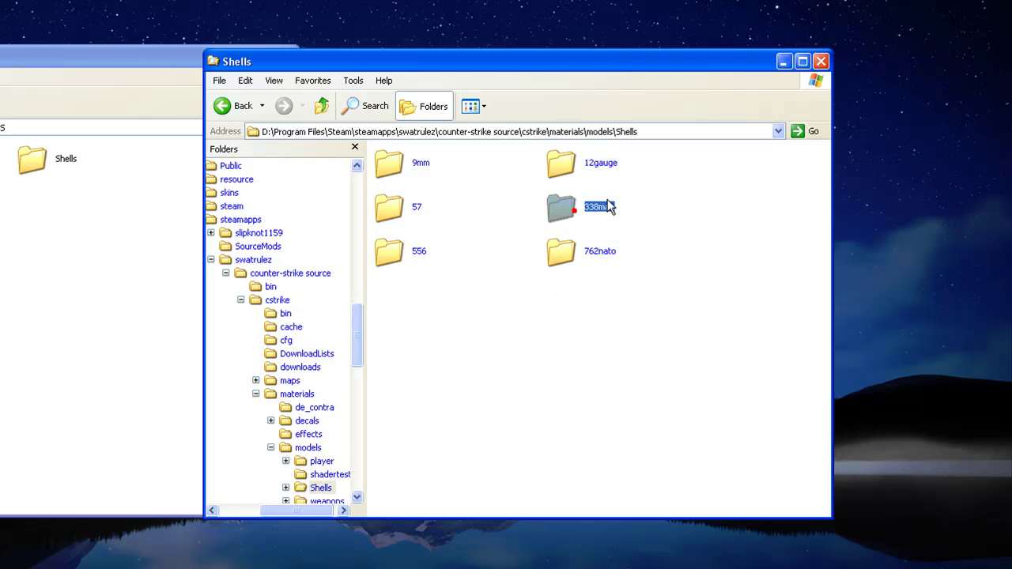
left_click(642, 212)
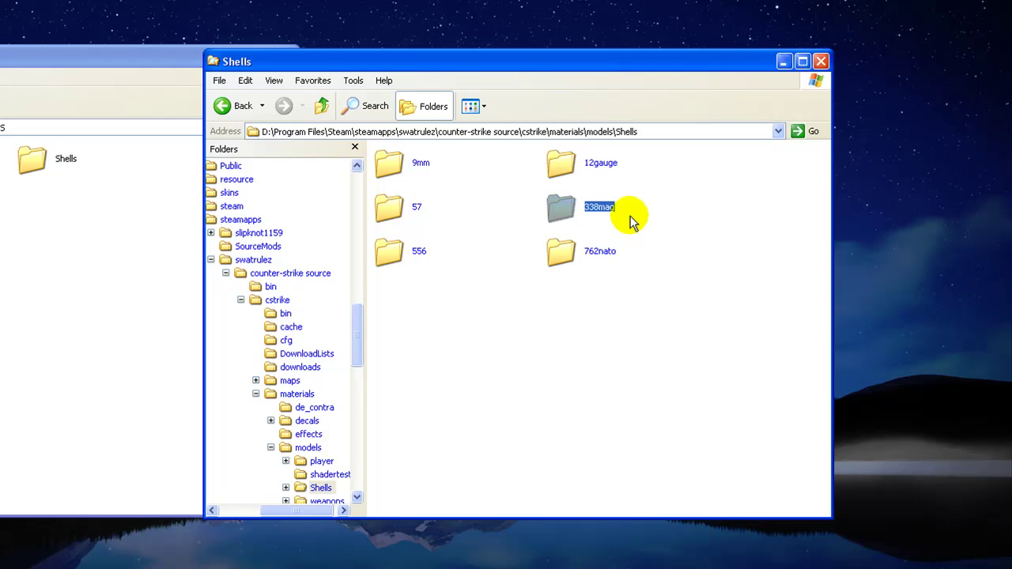
double_click(402, 208)
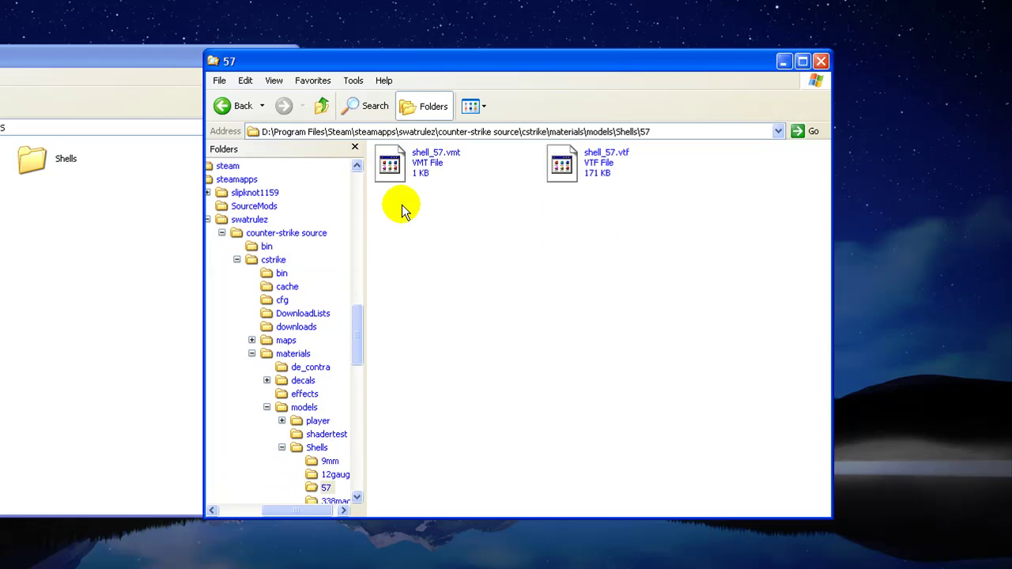
left_click(226, 107)
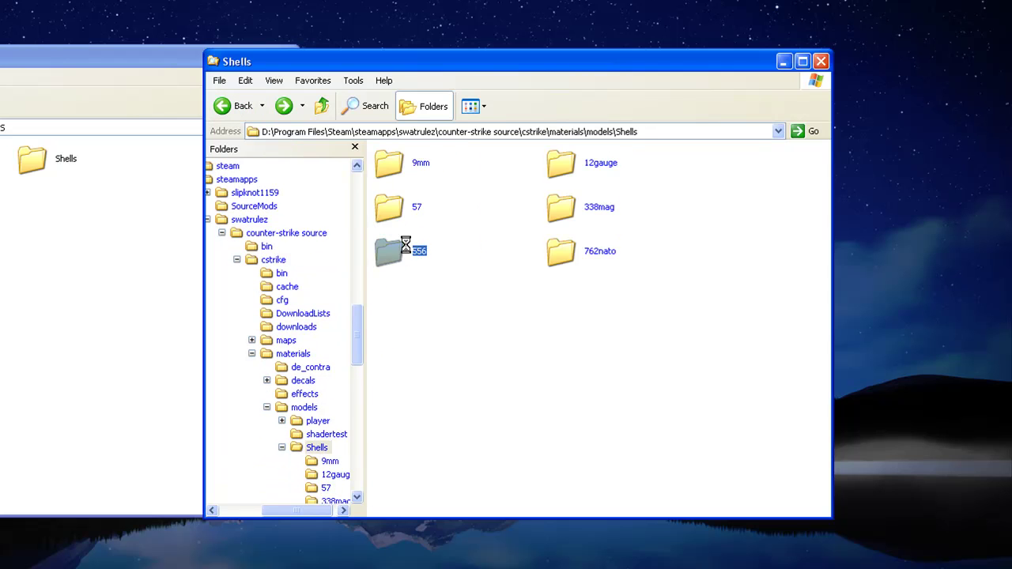
left_click(229, 106)
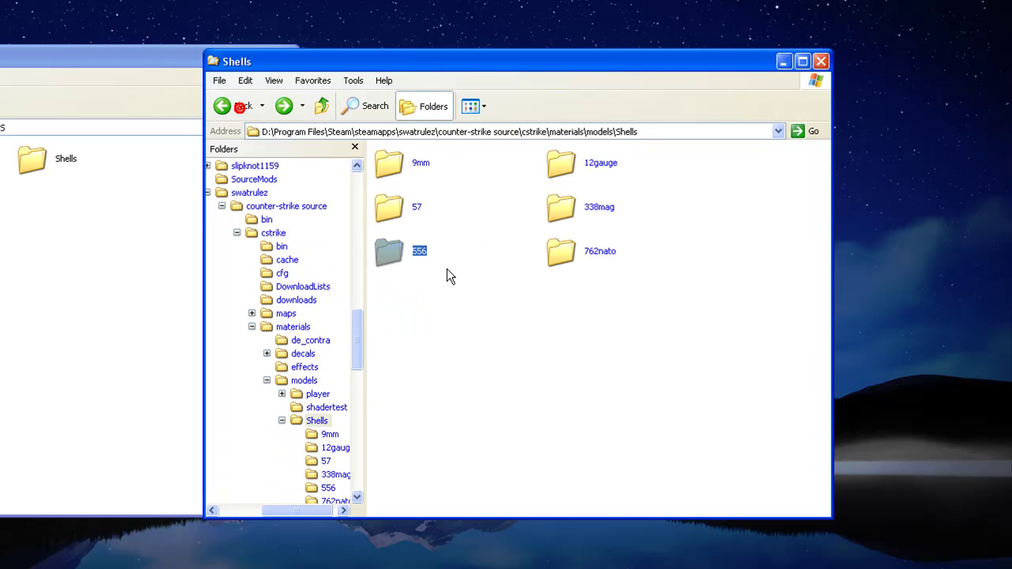
left_click(452, 282)
left_click(597, 250)
key("F2")
double_click(596, 250)
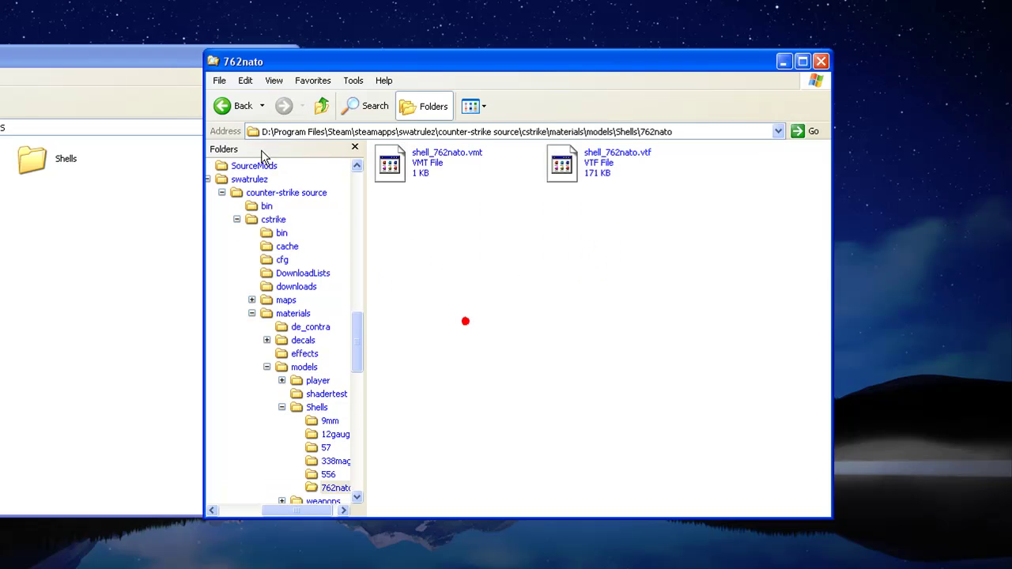
left_click(229, 106)
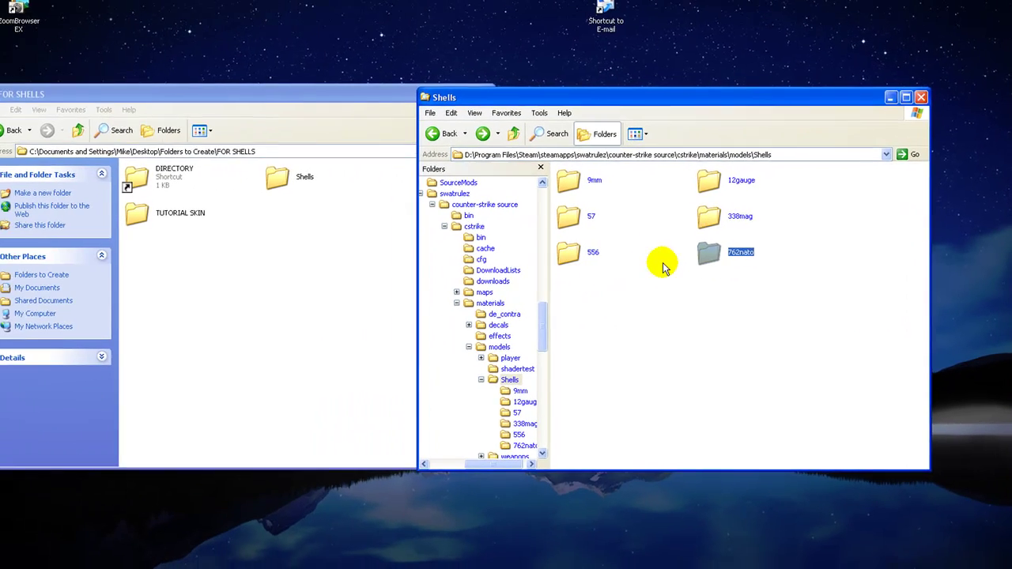
- Compare with the tutorial's models\Shells\556 folder, then return to Folders to Create
left_click(291, 250)
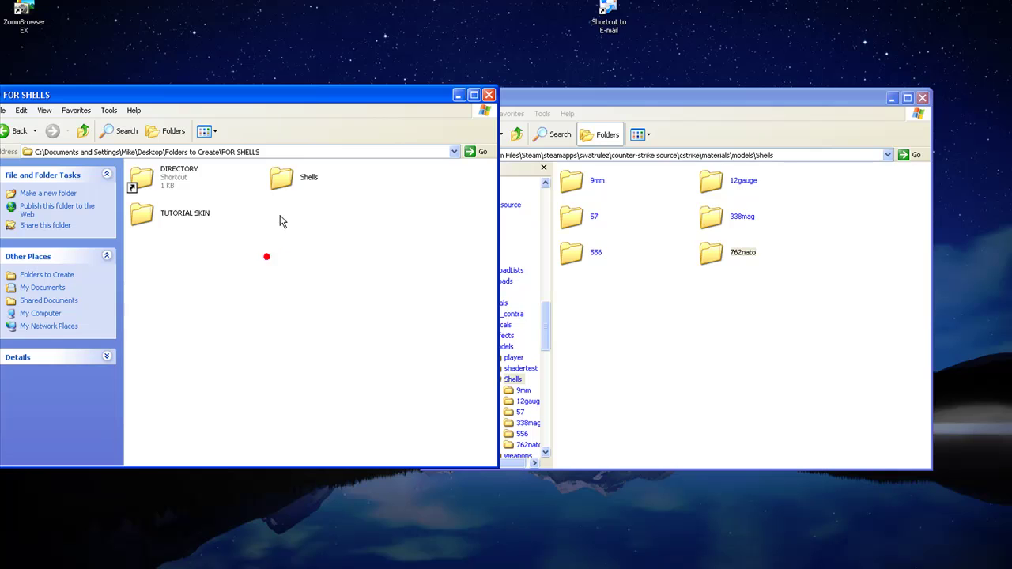
left_click(283, 178)
double_click(157, 209)
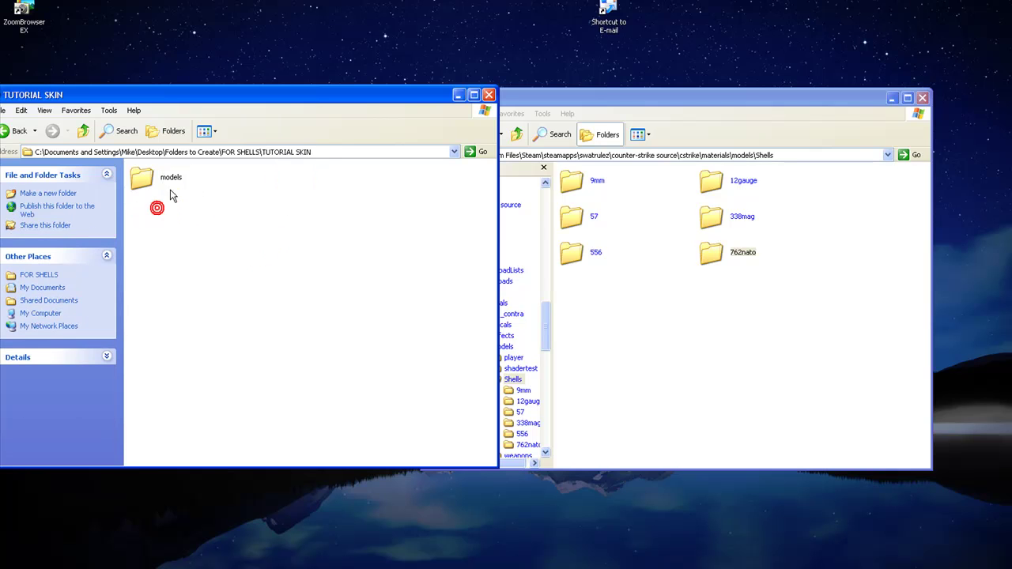
double_click(158, 178)
left_click(757, 312)
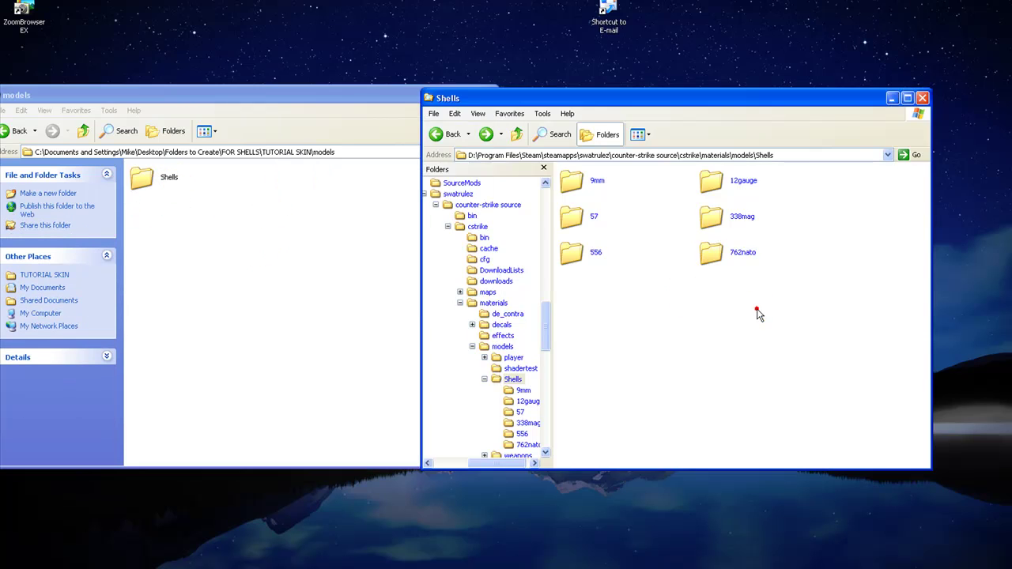
double_click(167, 182)
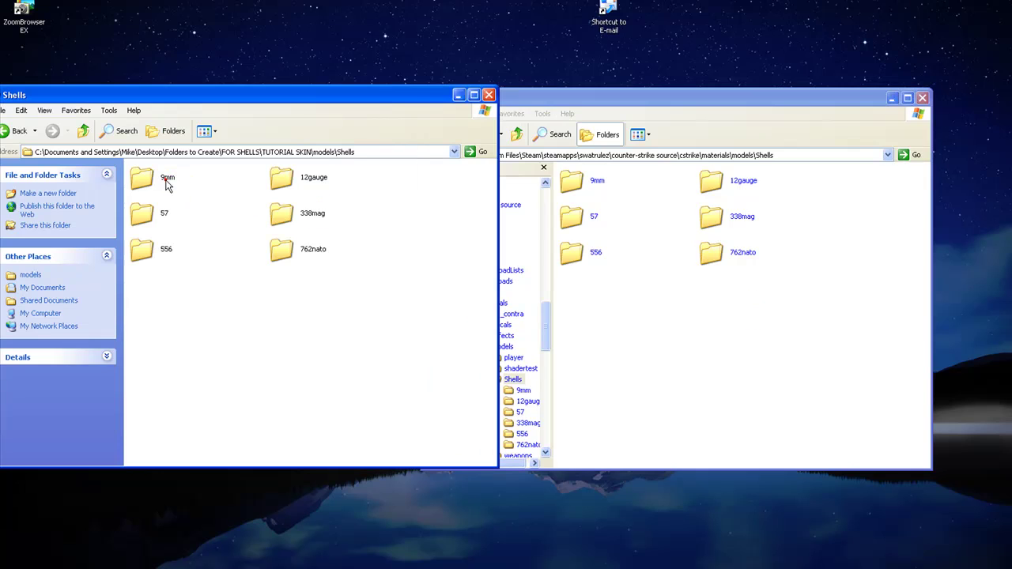
double_click(141, 250)
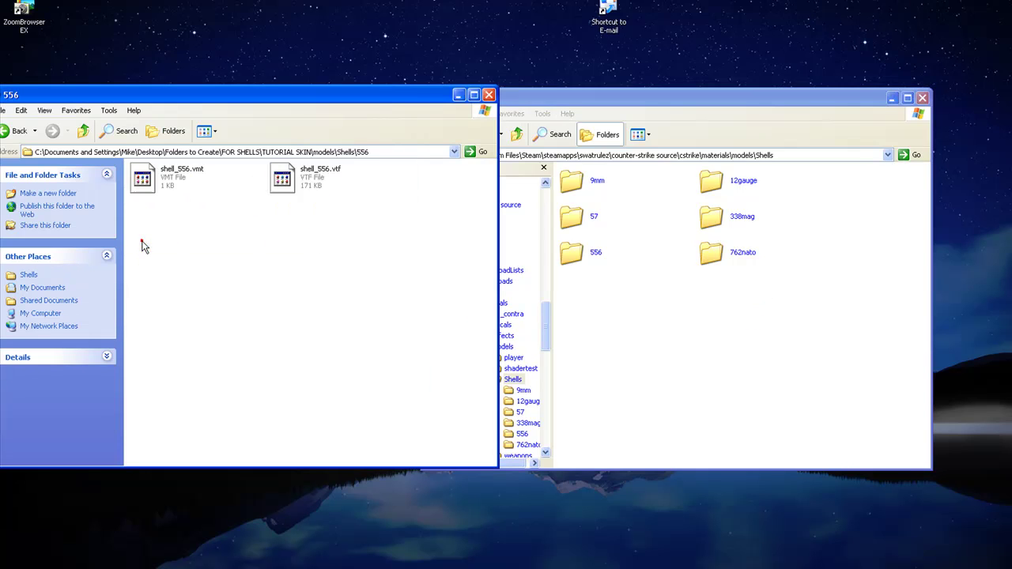
left_click(7, 133)
left_click(6, 133)
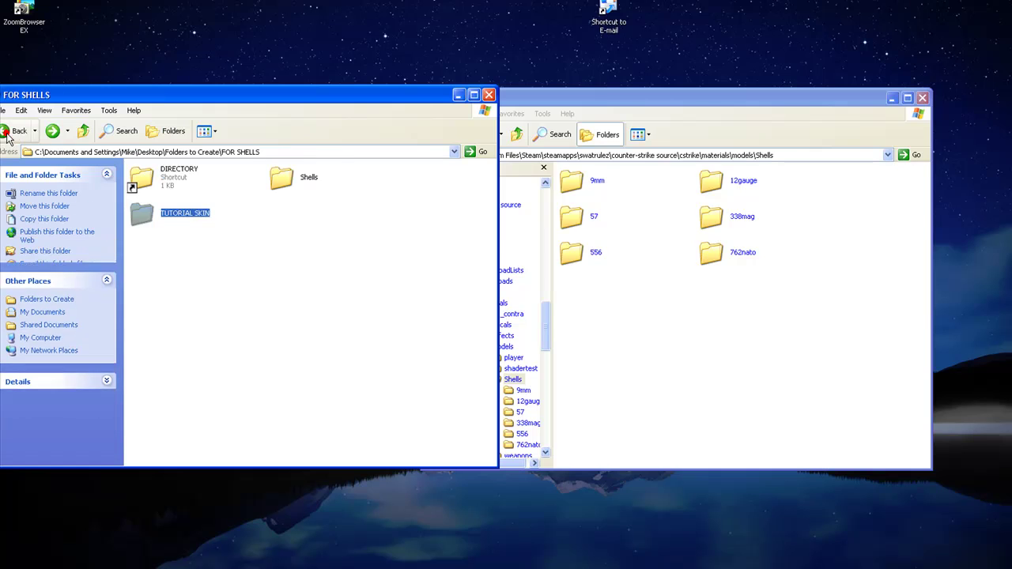
left_click(9, 133)
left_click(680, 310)
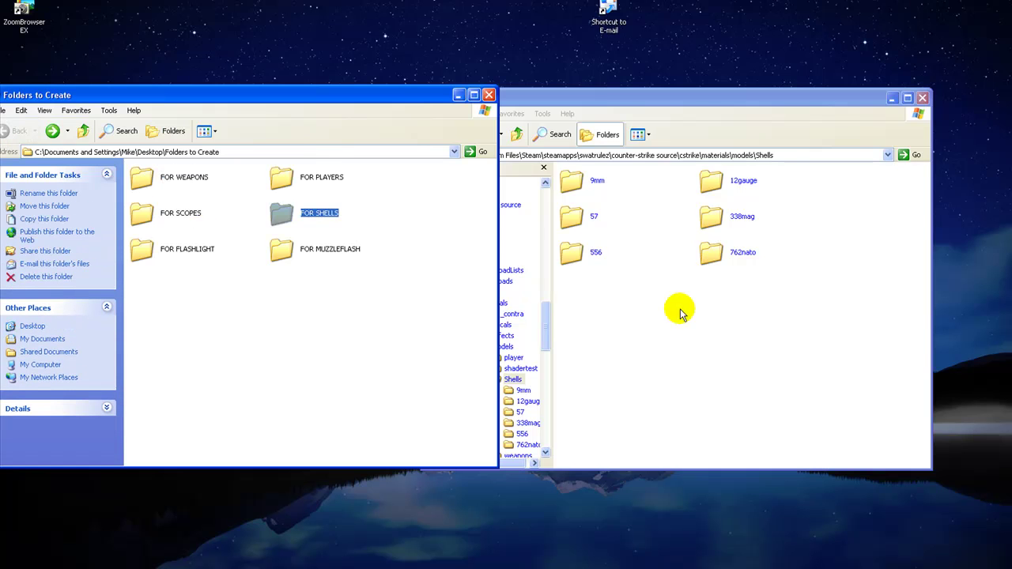
left_click(248, 261)
- Close the Shells window and explore FOR MUZZLEFLASH's DIRECTORY to the game's materials folder
double_click(283, 246)
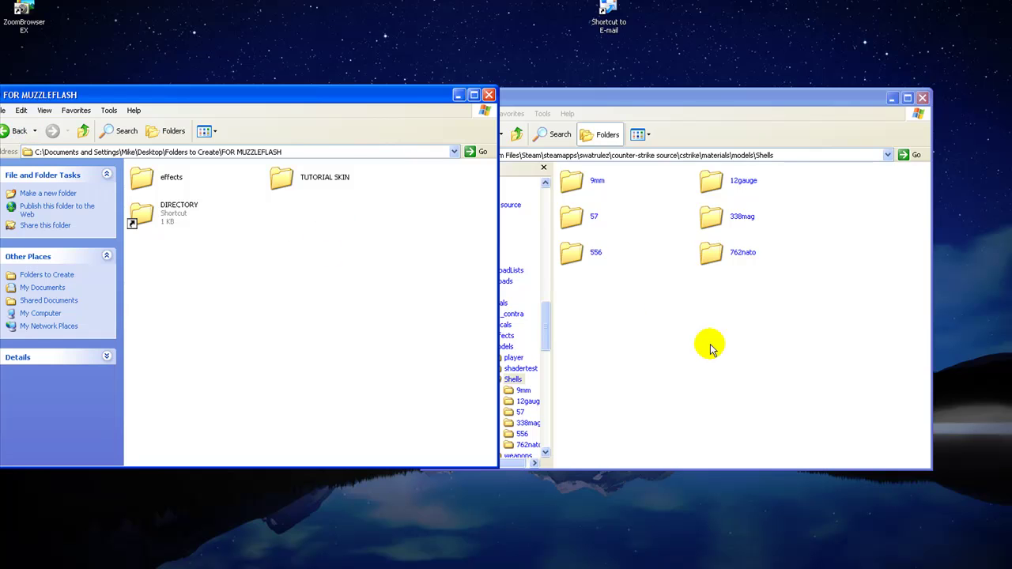
left_click(751, 365)
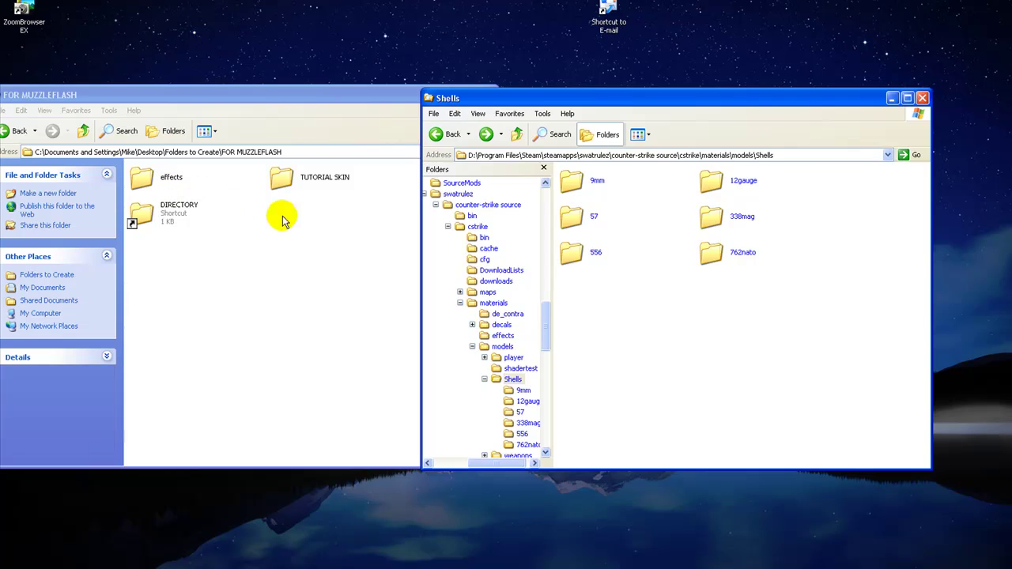
left_click(922, 97)
right_click(185, 225)
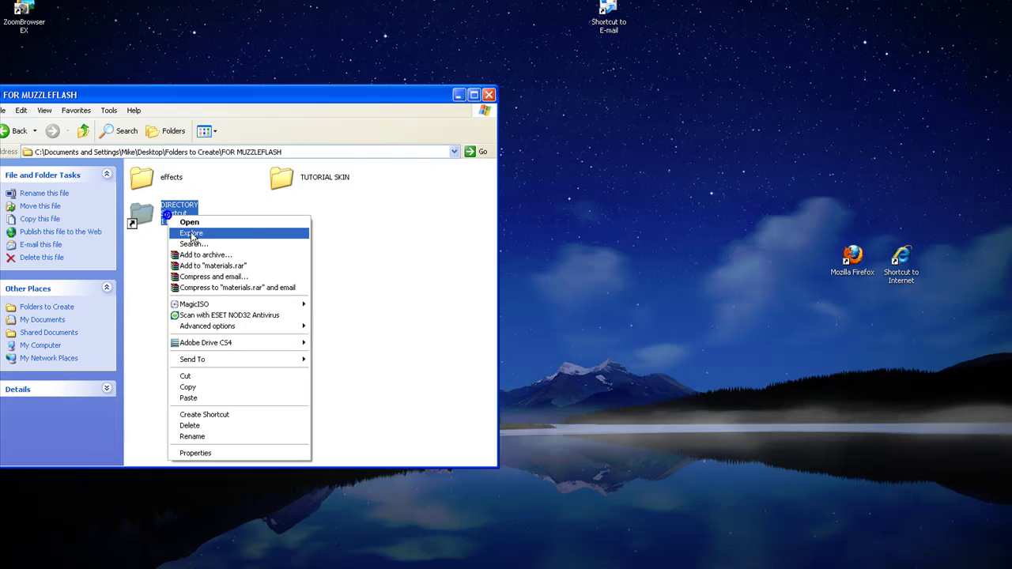
left_click(221, 229)
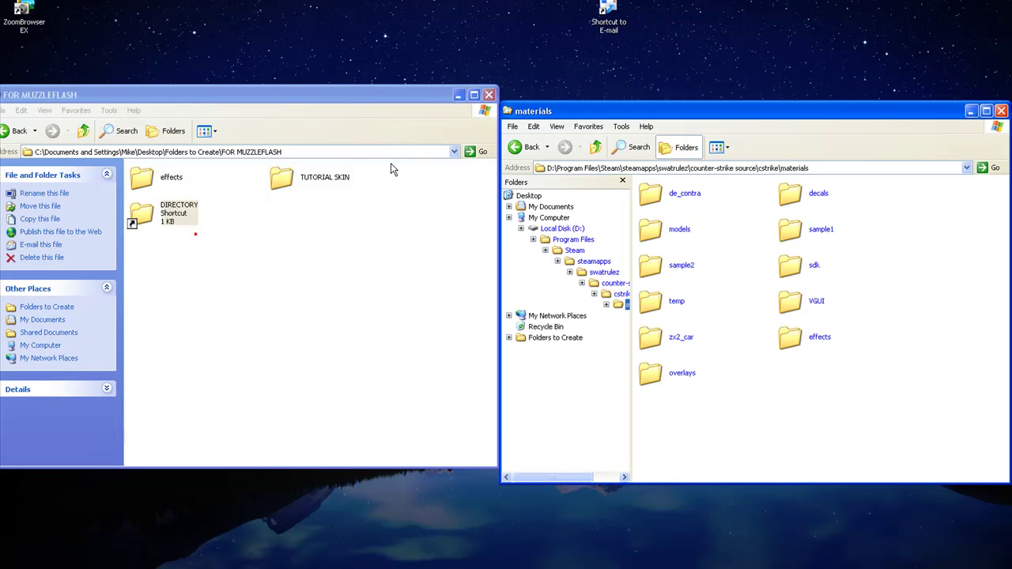
left_click(763, 168)
left_click(257, 219)
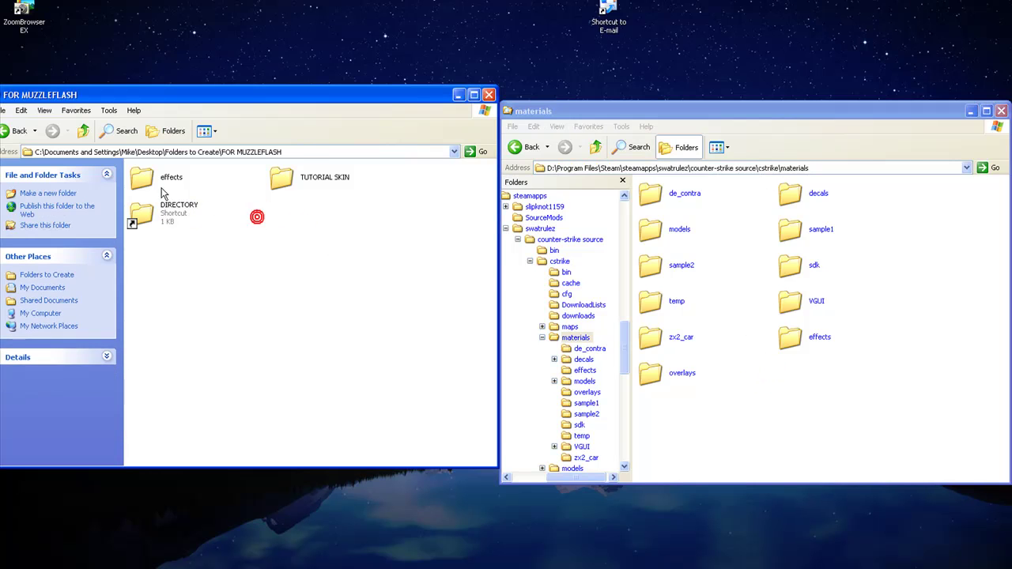
- Copy all five muzzleflash VTF files into the game's materials\effects folder
double_click(162, 183)
left_click(17, 130)
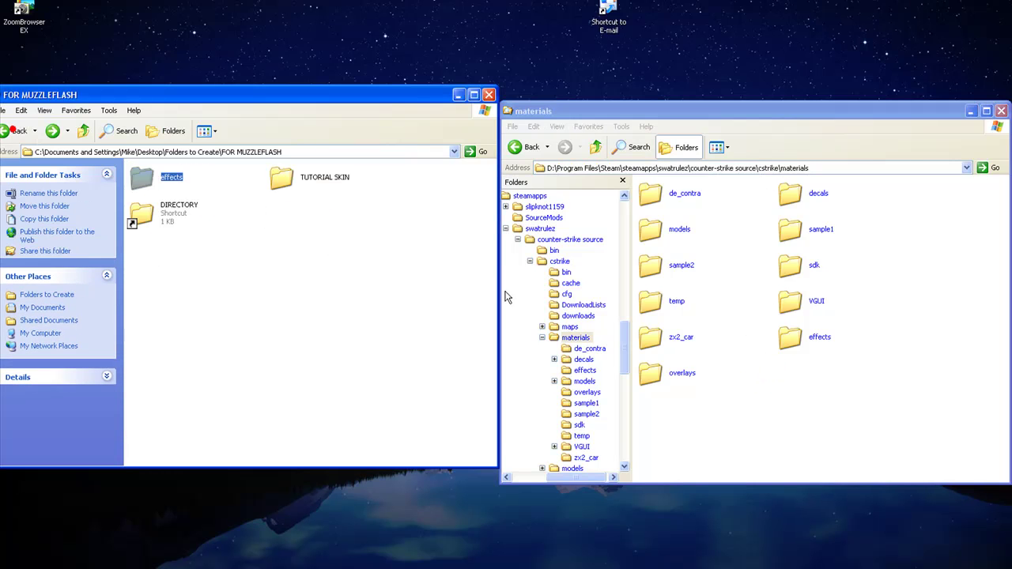
double_click(820, 338)
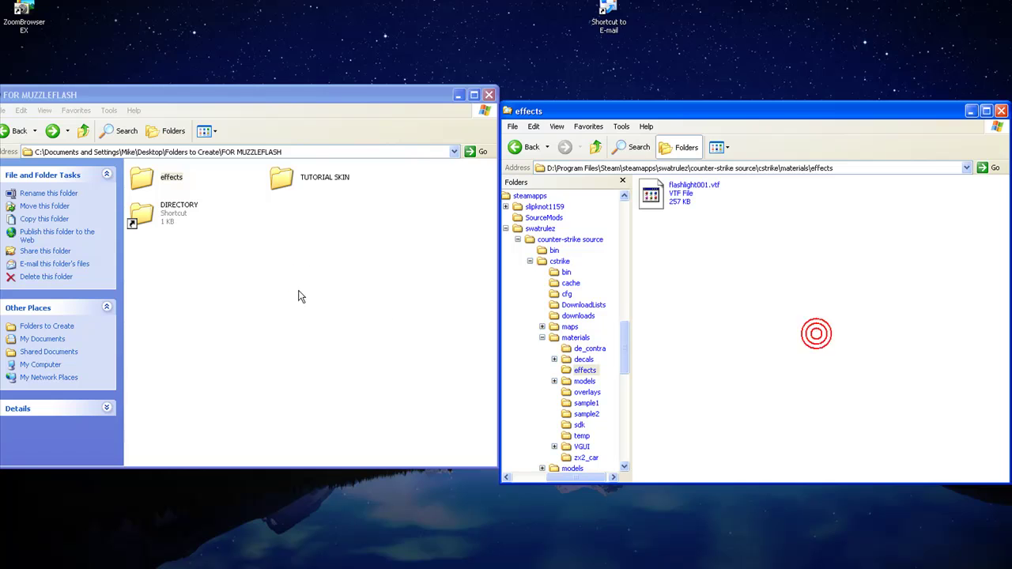
double_click(154, 179)
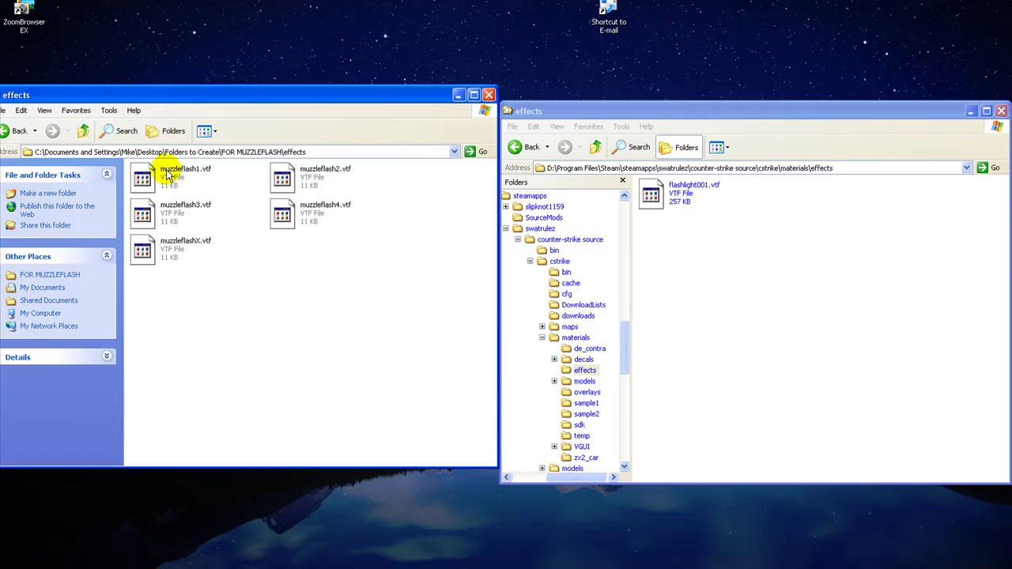
left_click(164, 172)
key("ctrl+a")
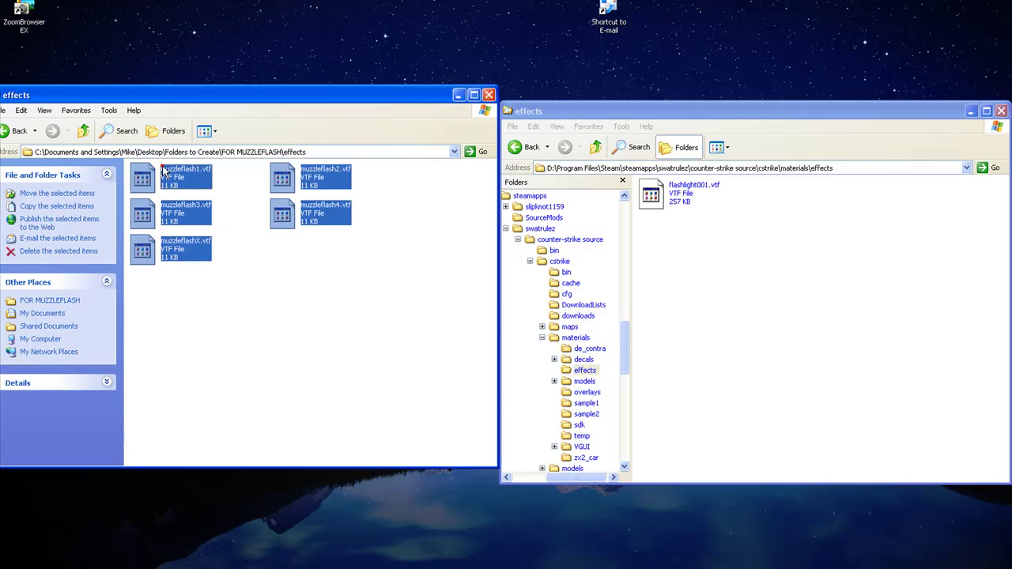
left_click_drag(168, 171, 759, 324)
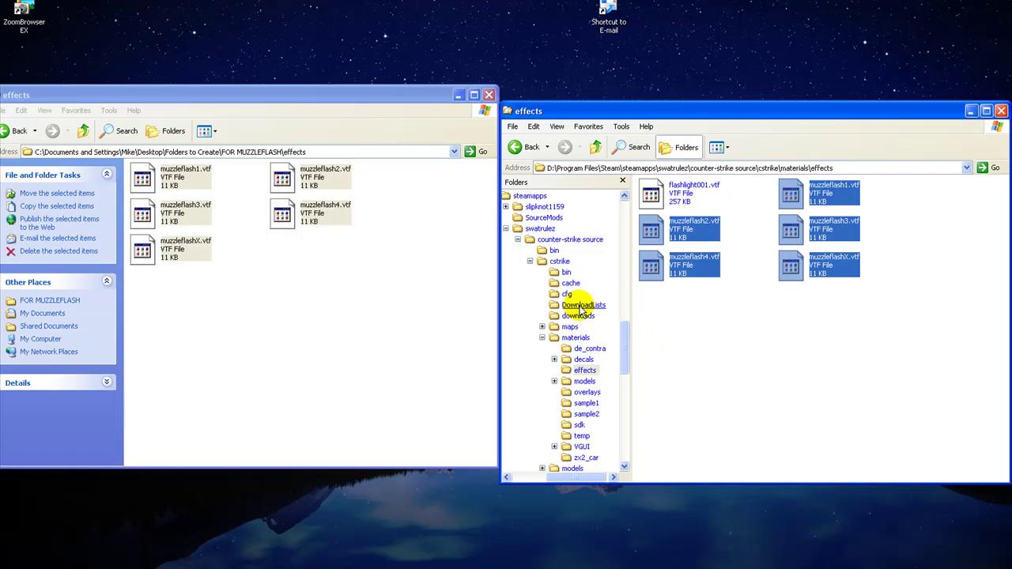
- Check the TUTORIAL SKIN effects folder, then return to Folders to Create
left_click(282, 312)
left_click(15, 131)
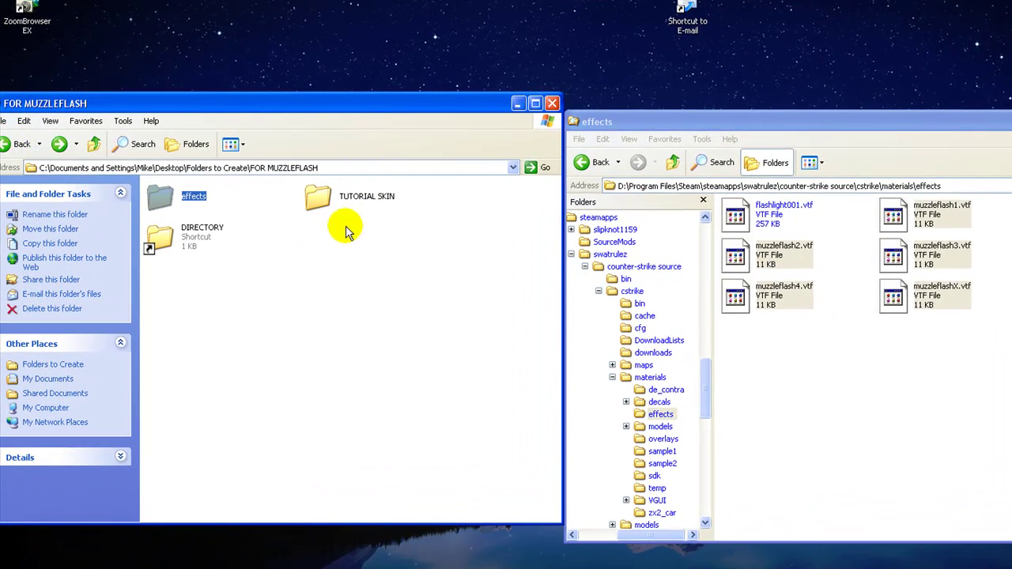
double_click(340, 199)
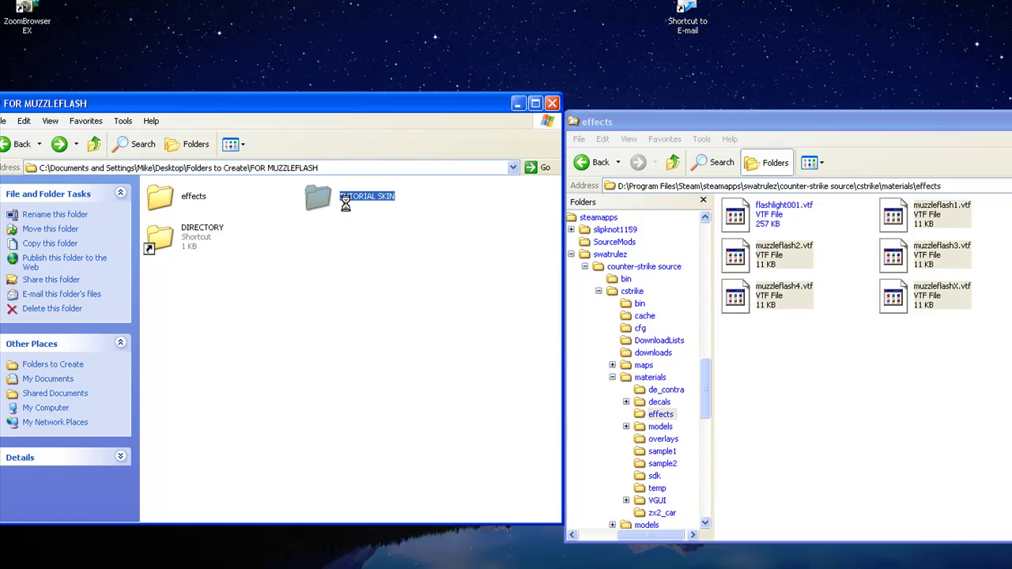
double_click(192, 203)
left_click(19, 145)
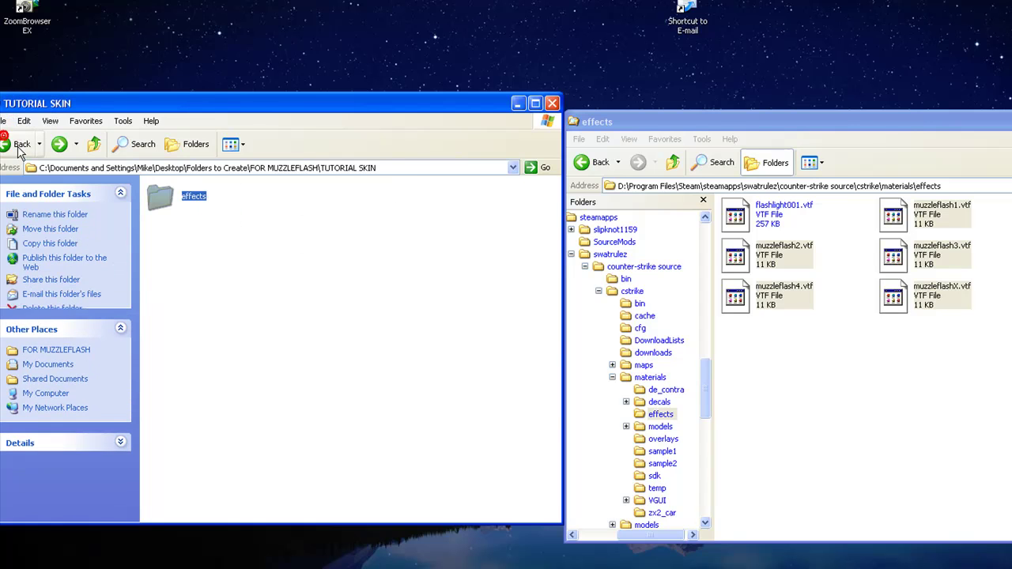
left_click(22, 147)
left_click(190, 235)
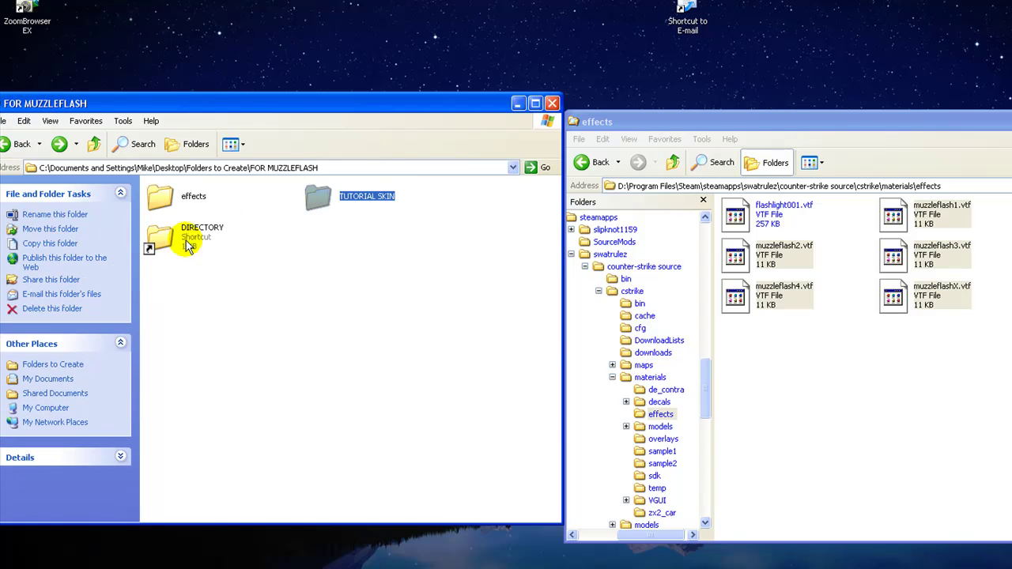
left_click(15, 144)
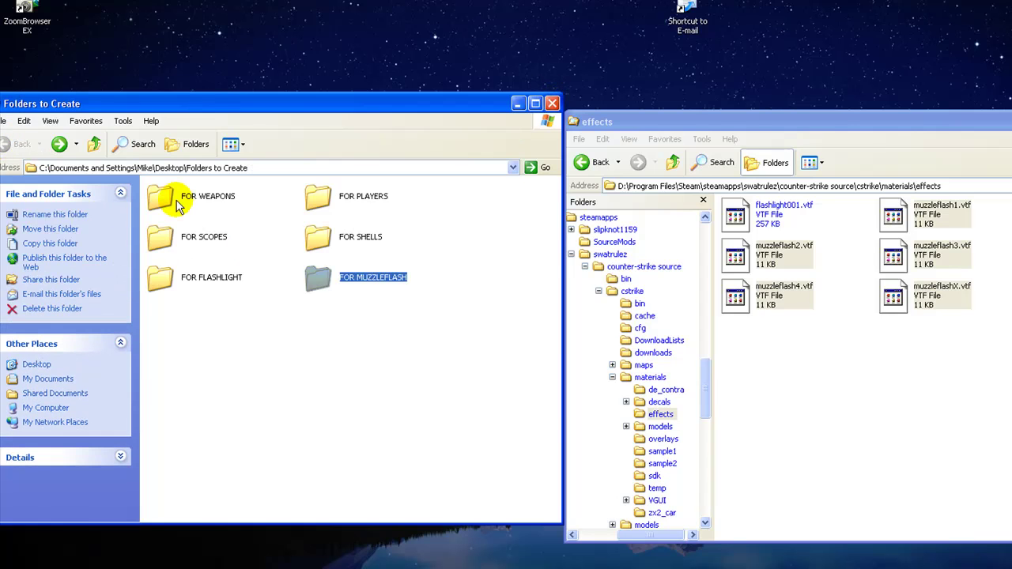
- Browse the FOR WEAPONS and FOR PLAYERS folders
left_click_drag(563, 100, 558, 102)
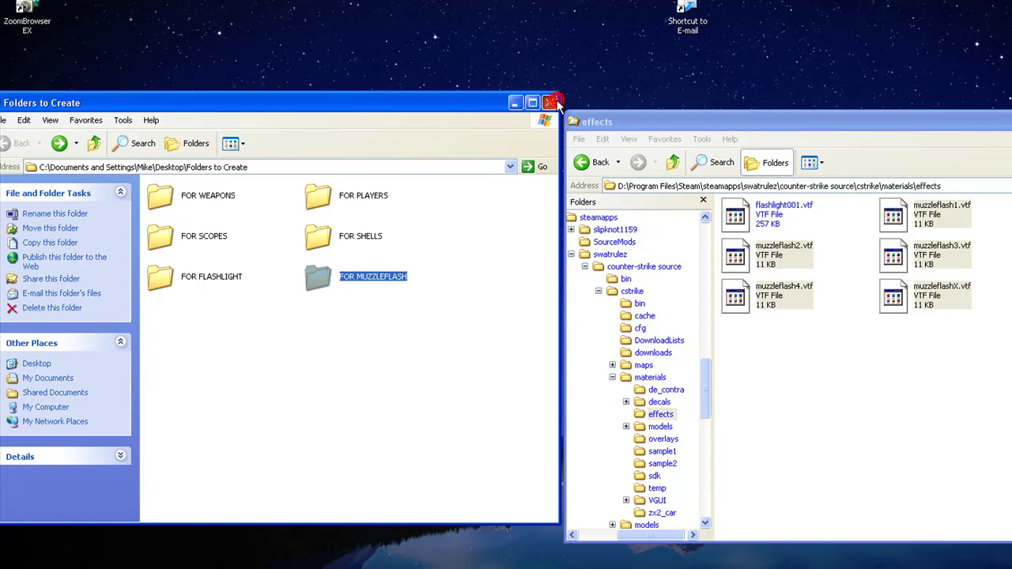
left_click(584, 50)
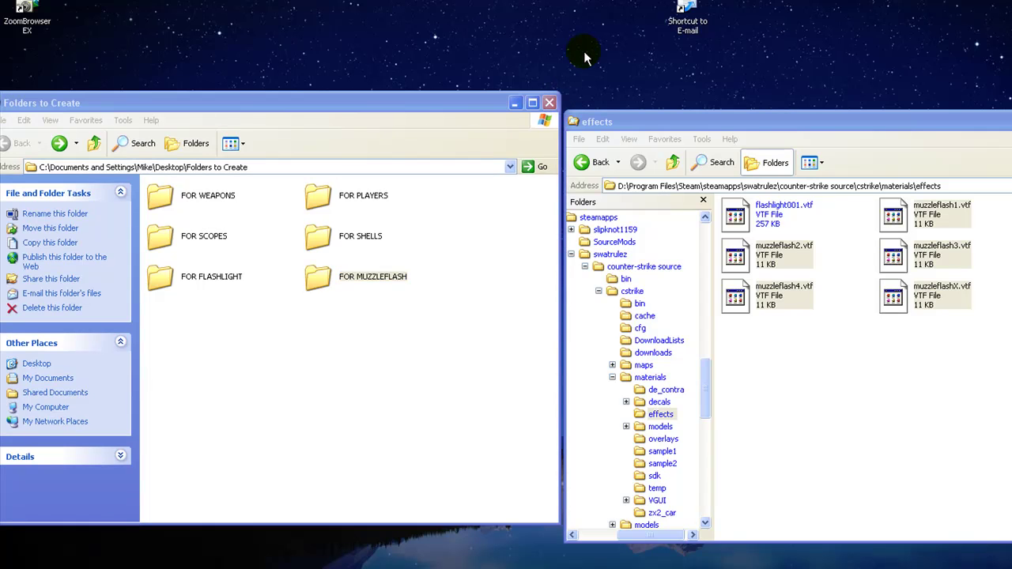
left_click(411, 339)
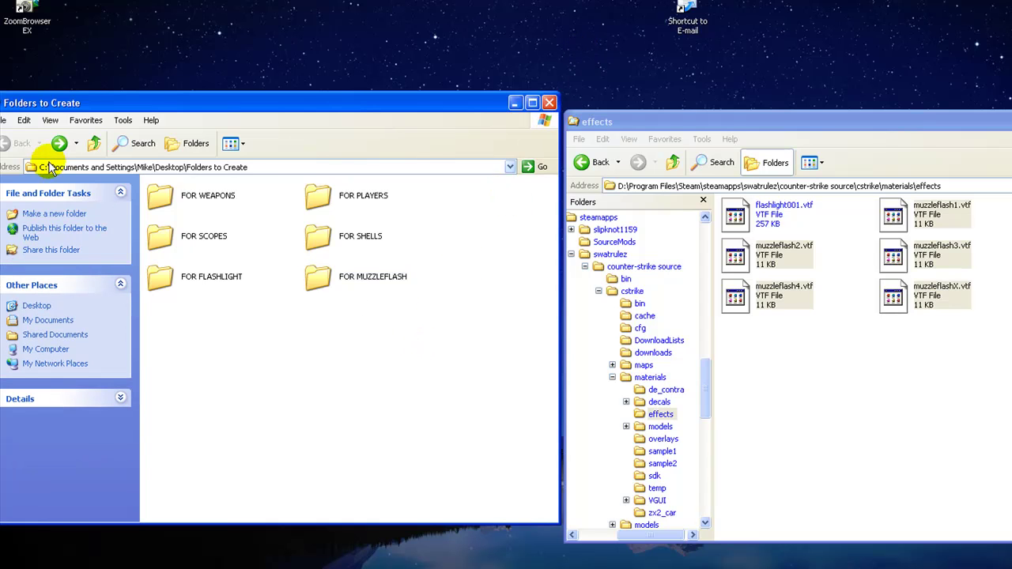
double_click(177, 200)
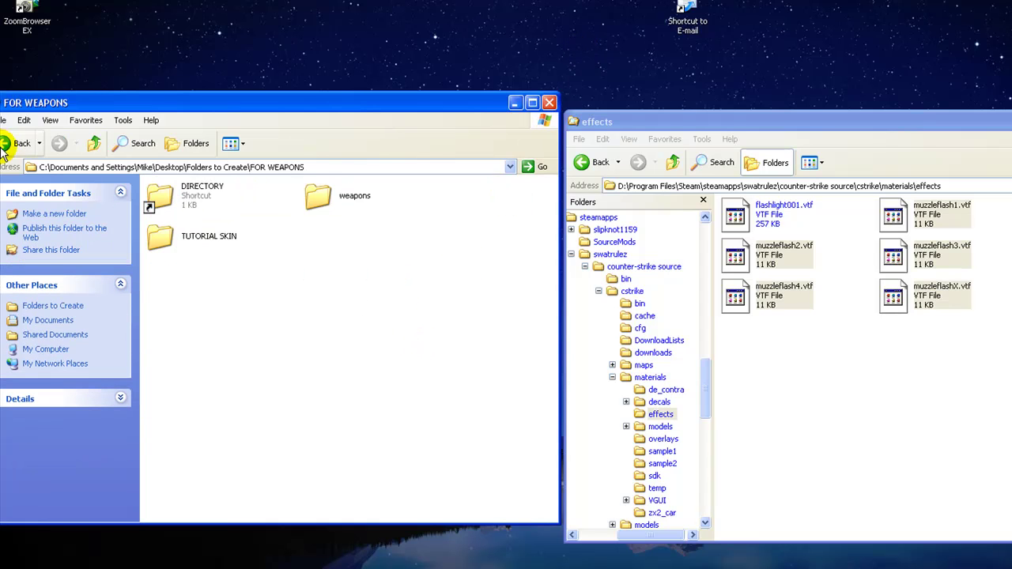
left_click(4, 150)
double_click(319, 197)
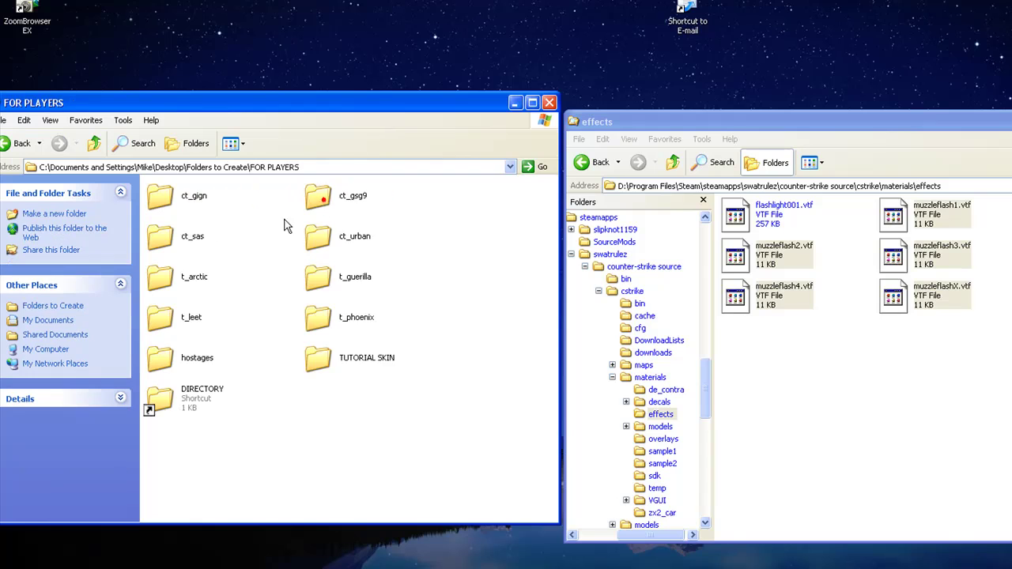
left_click(199, 351)
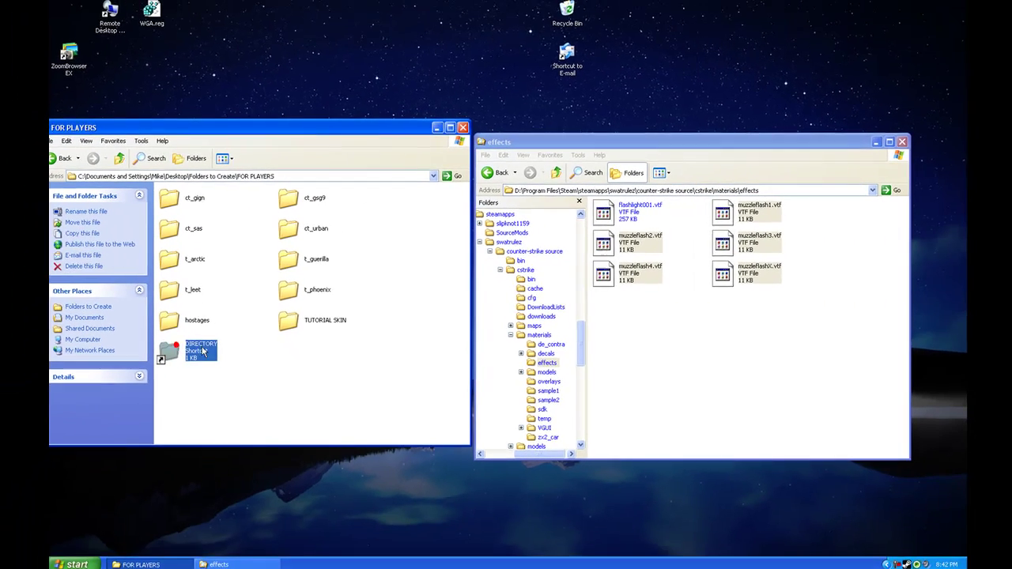
left_click(253, 348)
- Close the game's effects window and the FOR PLAYERS window
left_click(899, 143)
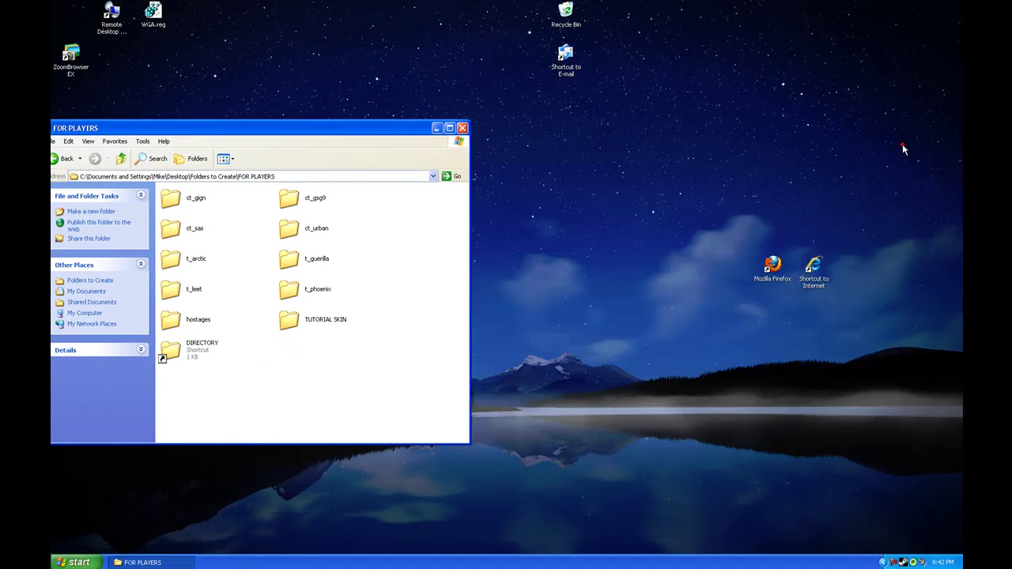
left_click(462, 129)
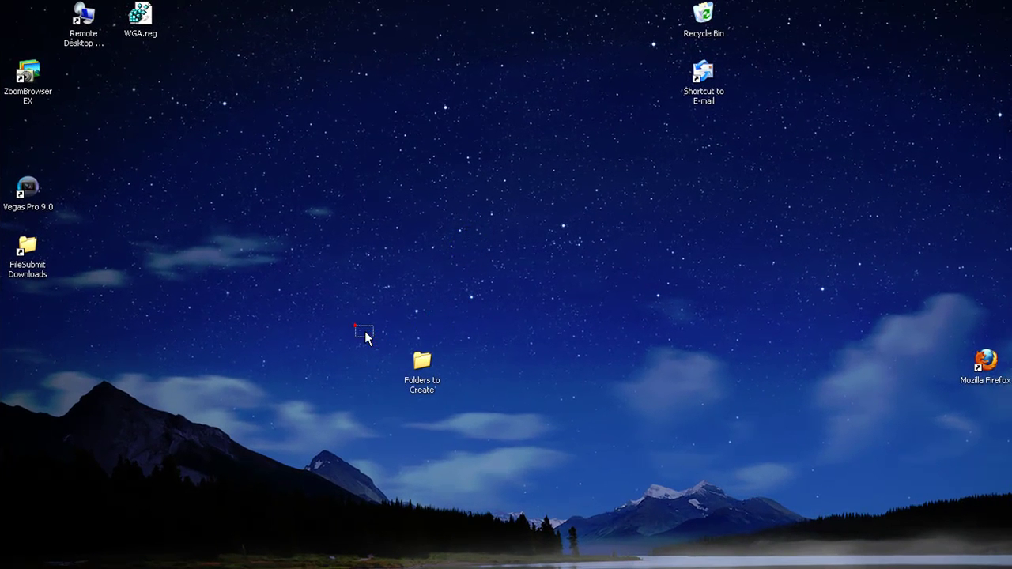
left_click_drag(364, 336, 509, 469)
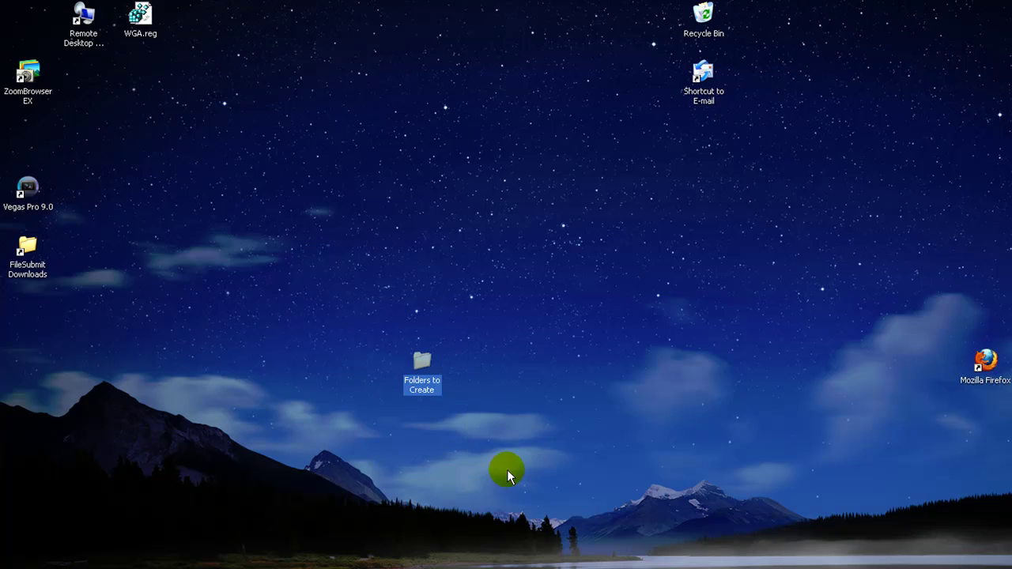
left_click(565, 508)
left_click_drag(289, 248, 508, 528)
left_click(515, 513)
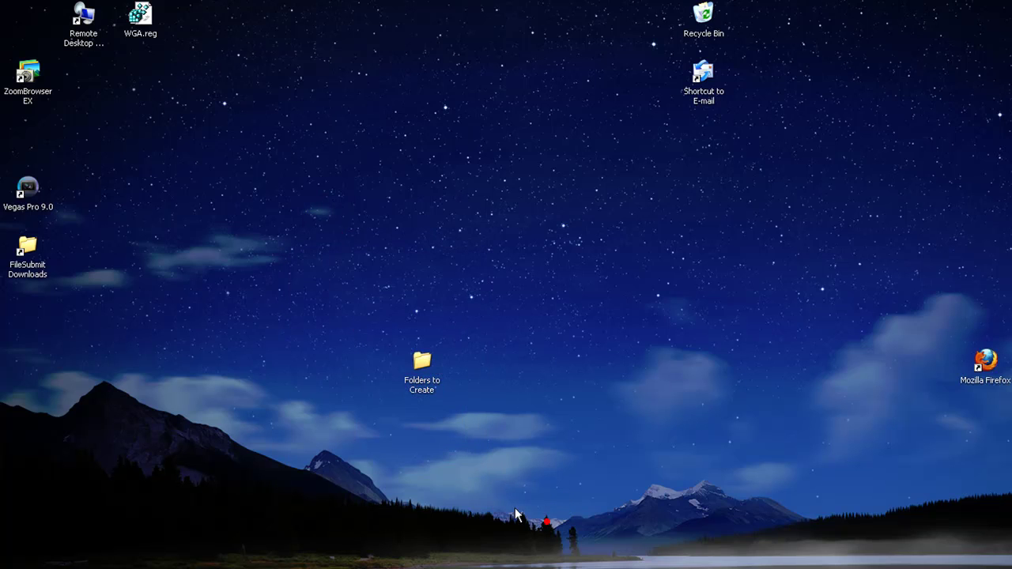